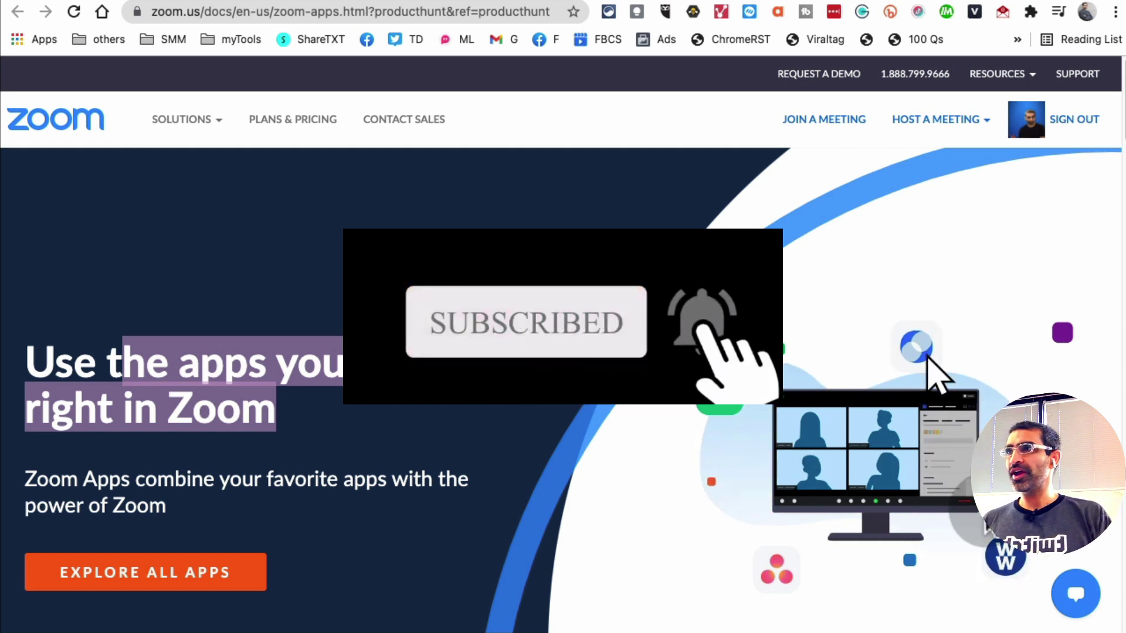
- Look through the Zoom Apps landing page, from its headline and app showcase to the invitation to explore all apps
scroll(219, 234, down, 3)
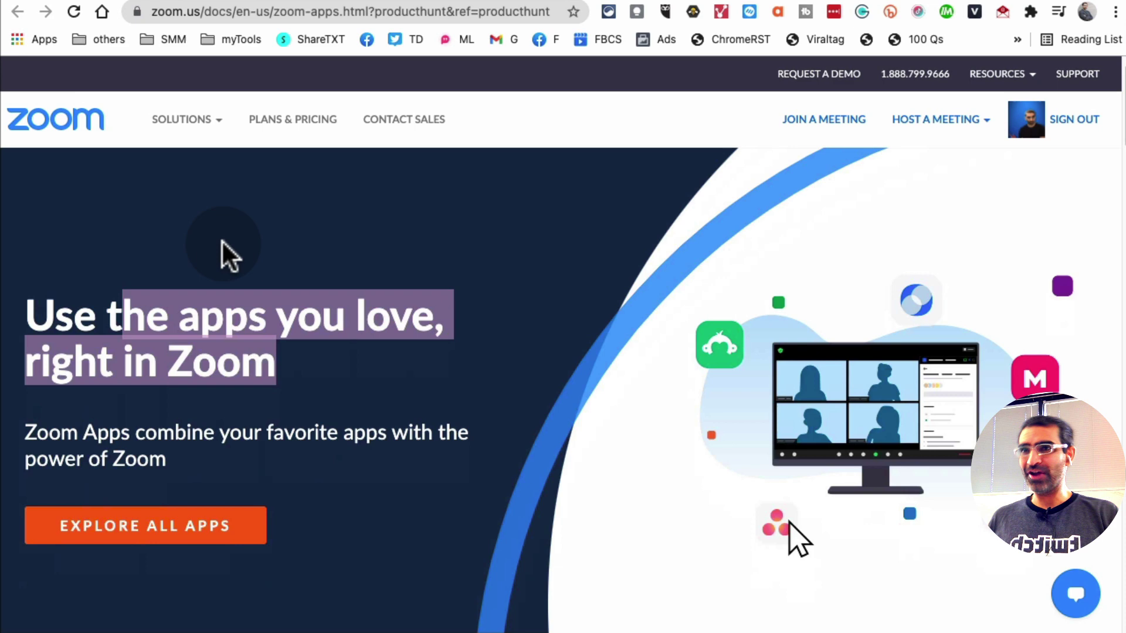
click(241, 291)
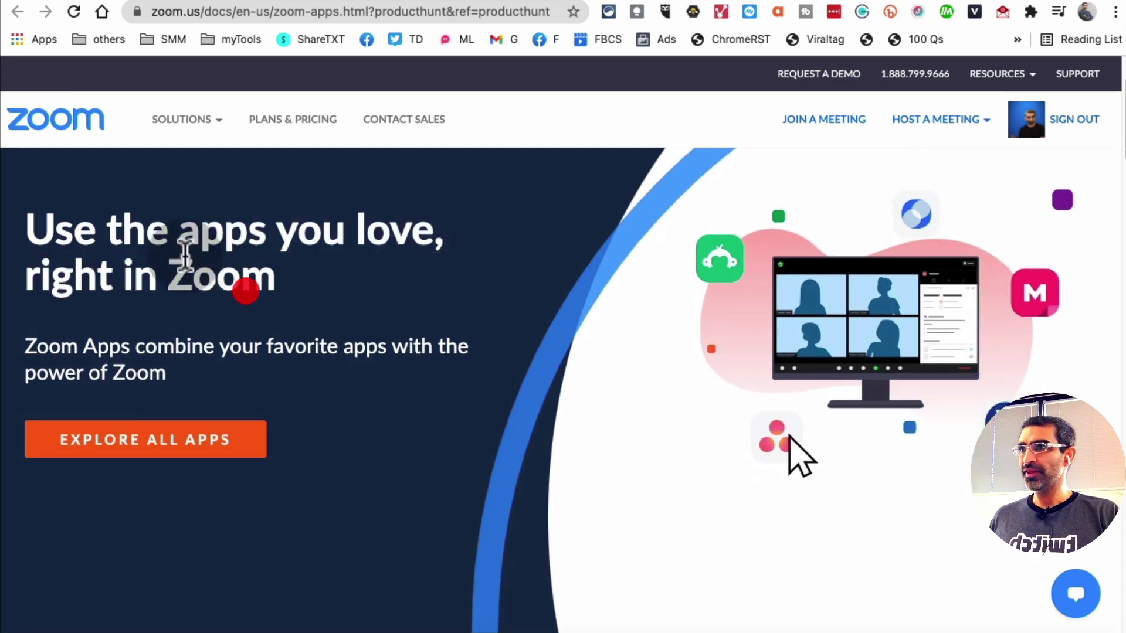
drag(181, 235, 364, 293)
scroll(364, 293, down, 10)
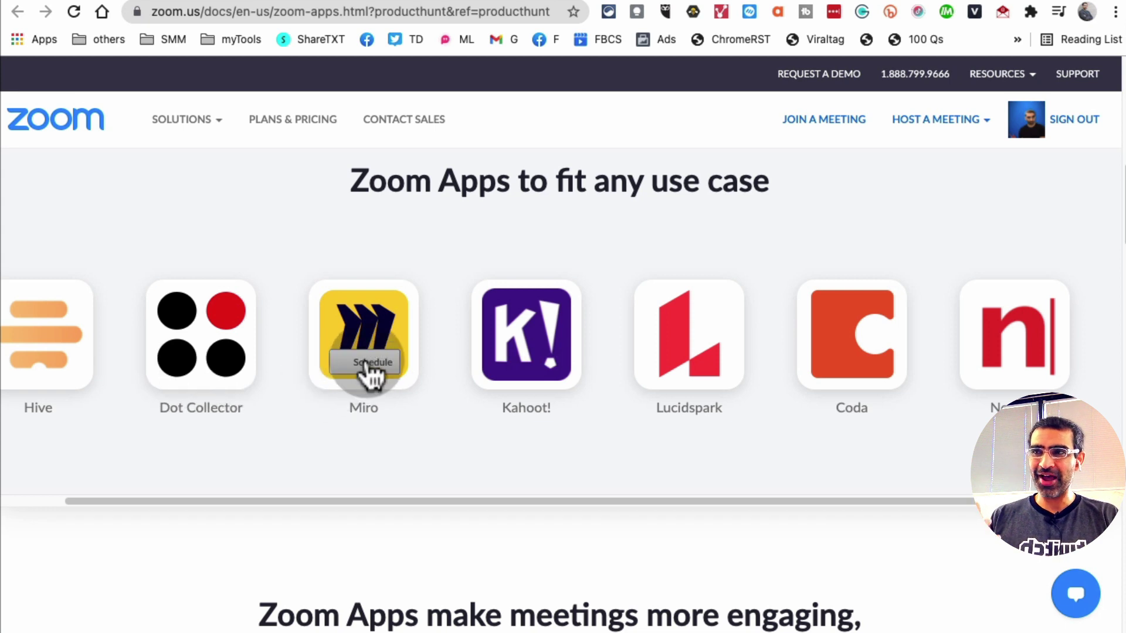
mouse_move(396, 339)
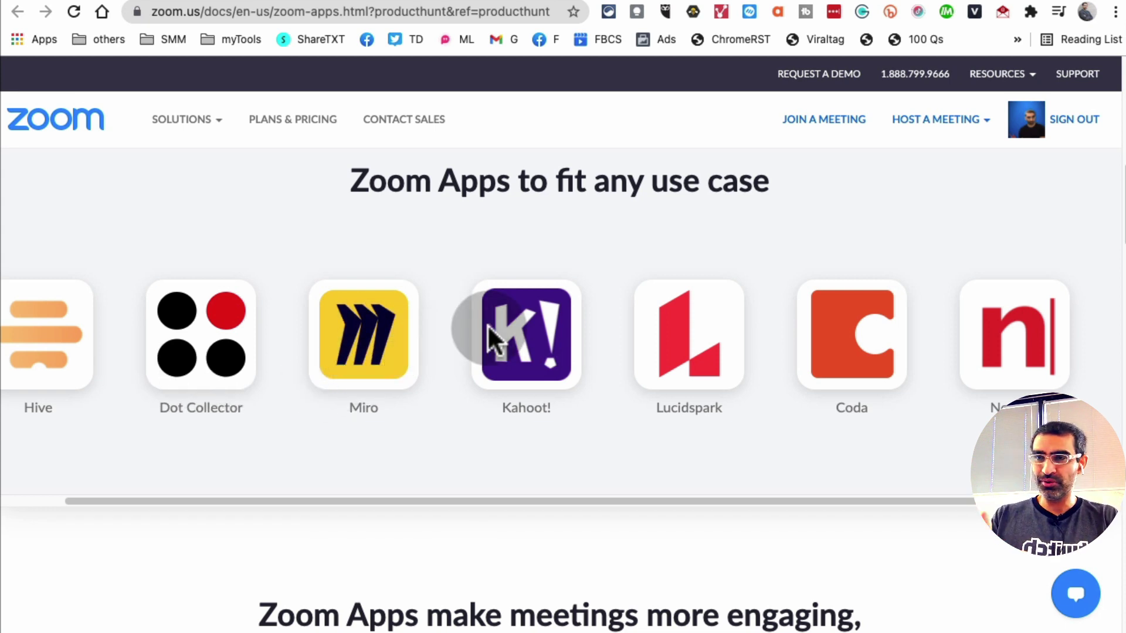
mouse_move(984, 332)
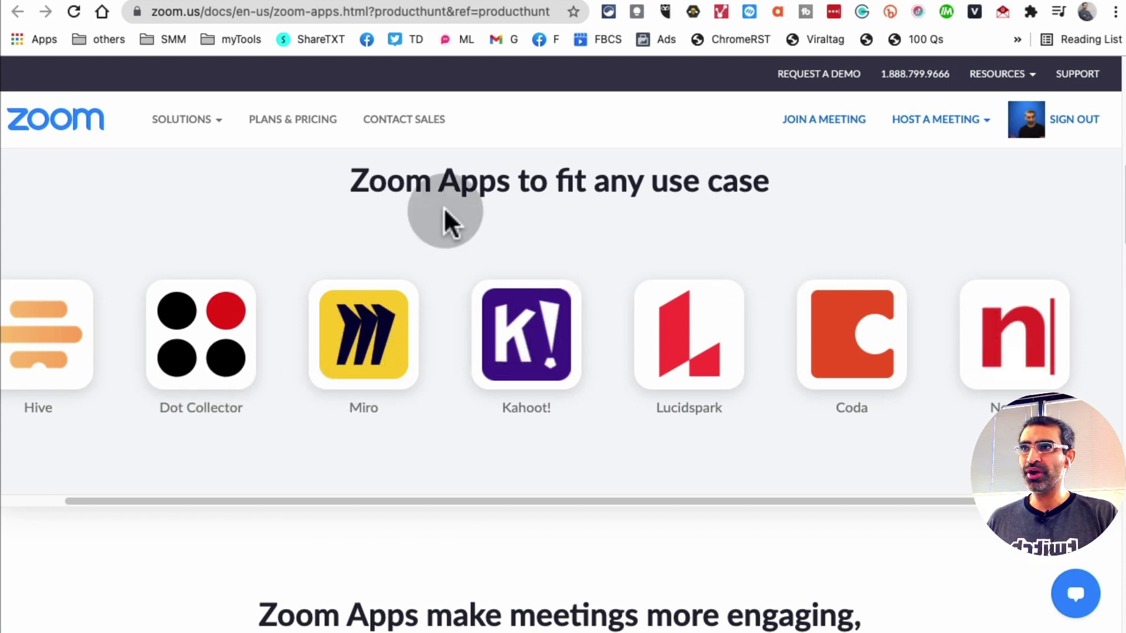
scroll(623, 261, down, 10)
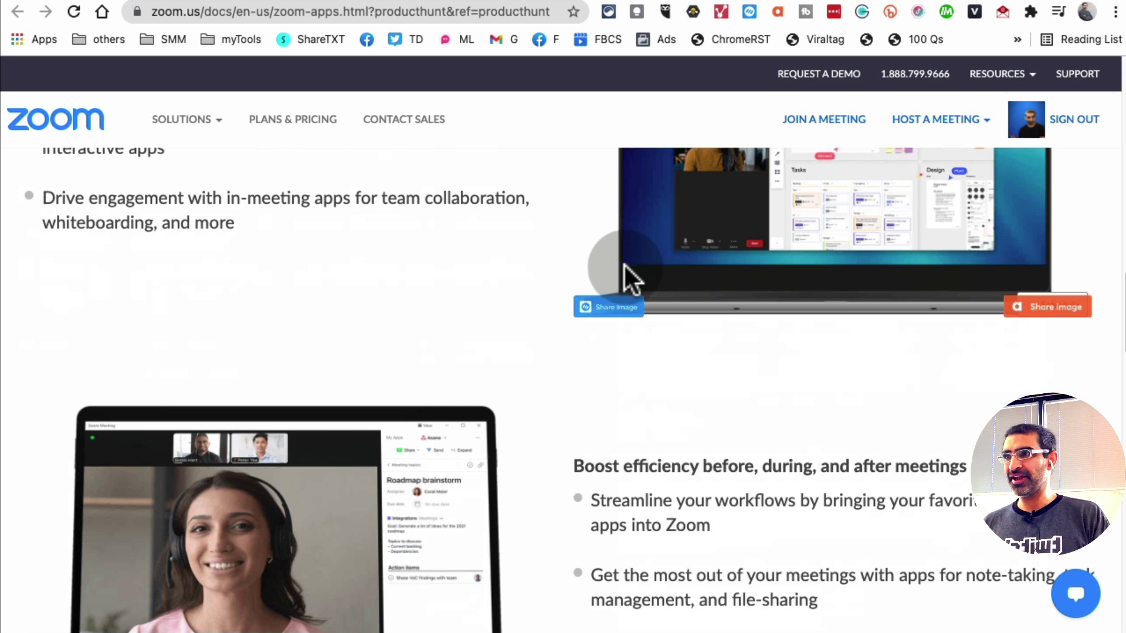
scroll(587, 286, down, 10)
scroll(548, 292, down, 5)
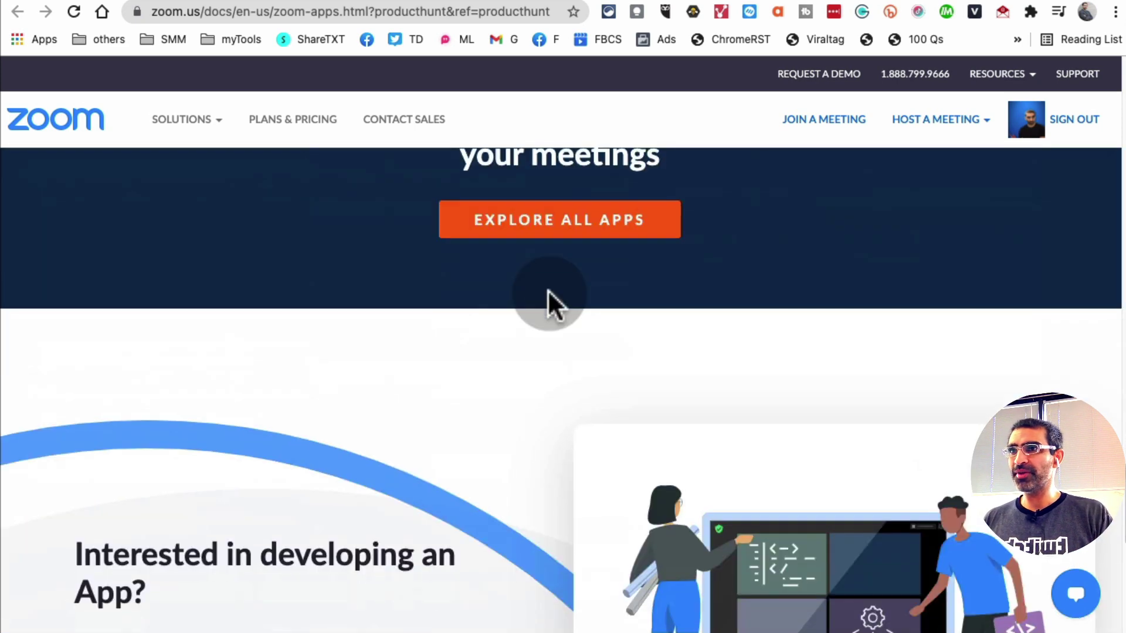
scroll(608, 334, up, 2)
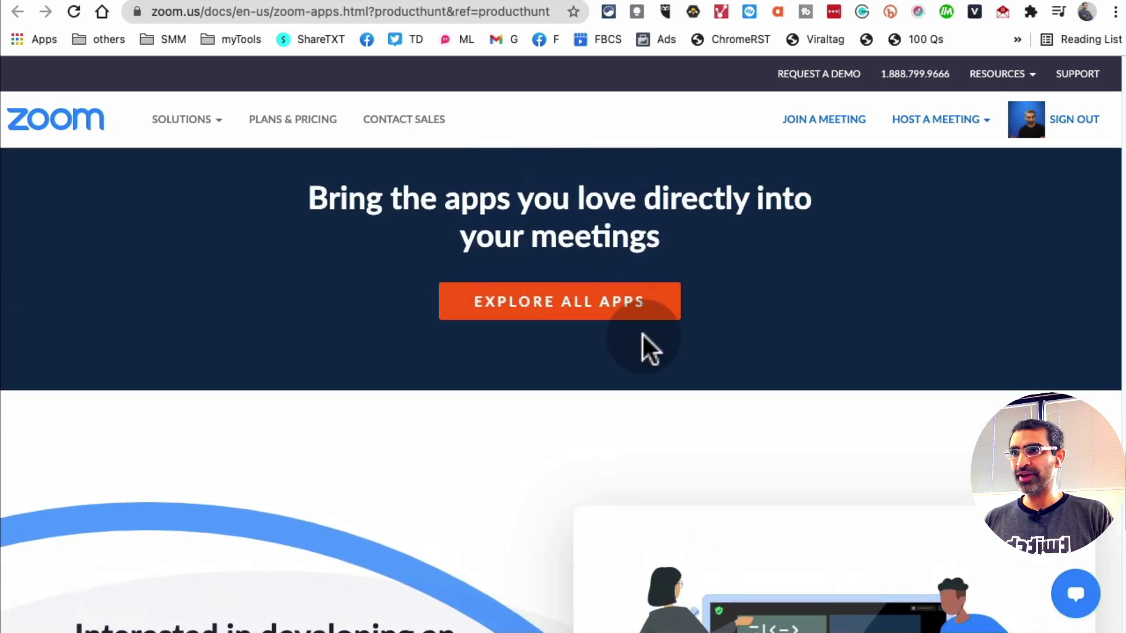
- Open the listing of all Zoom apps and go to the App Marketplace home page at marketplace.zoom.us
click(605, 313)
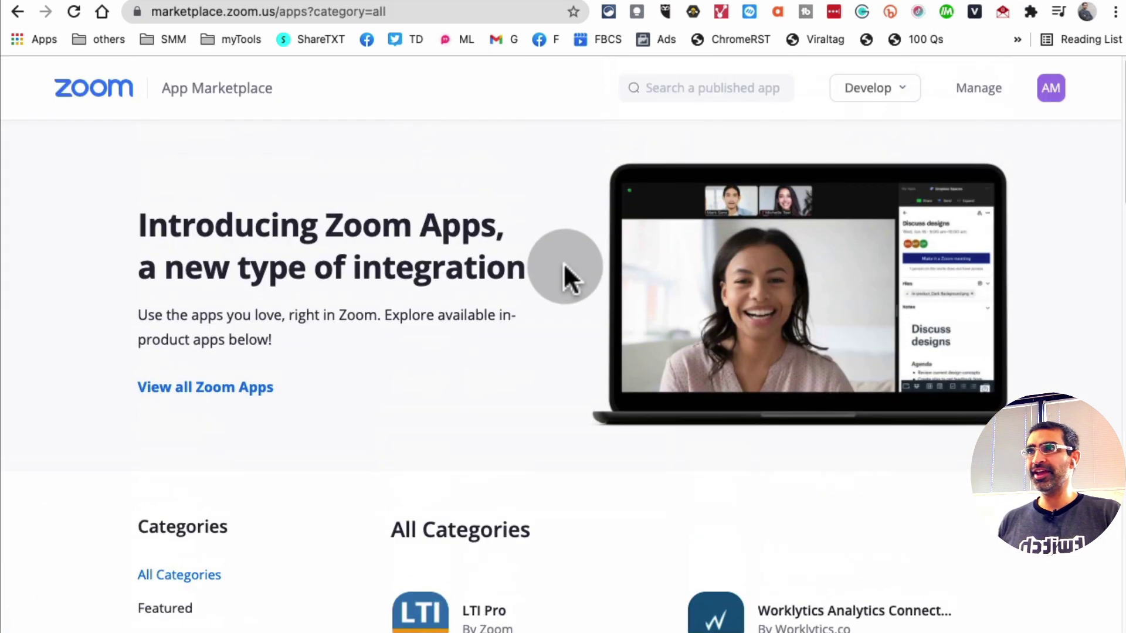
click(239, 92)
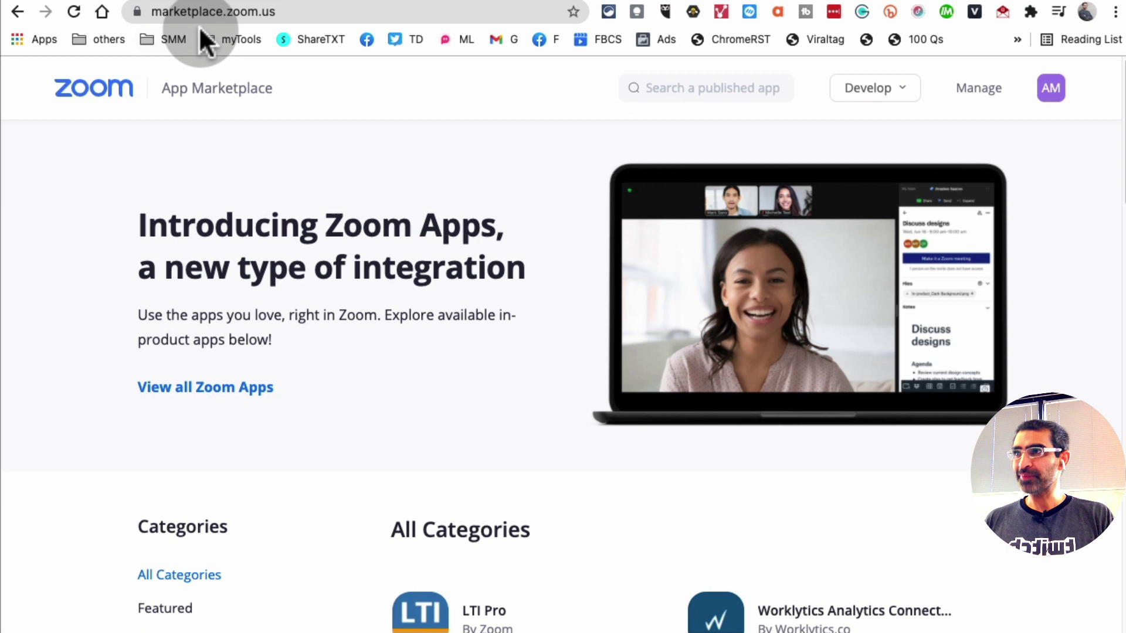
click(300, 13)
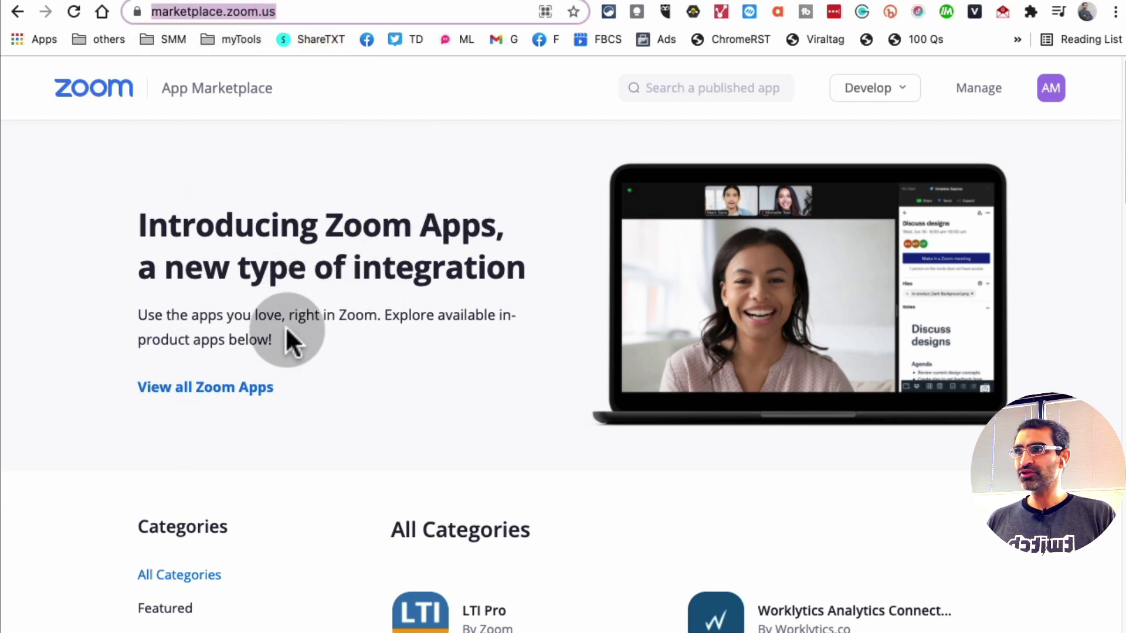
- Show the Featured category of the marketplace and review its apps, including Miro's description
scroll(477, 345, down, 3)
scroll(270, 404, down, 2)
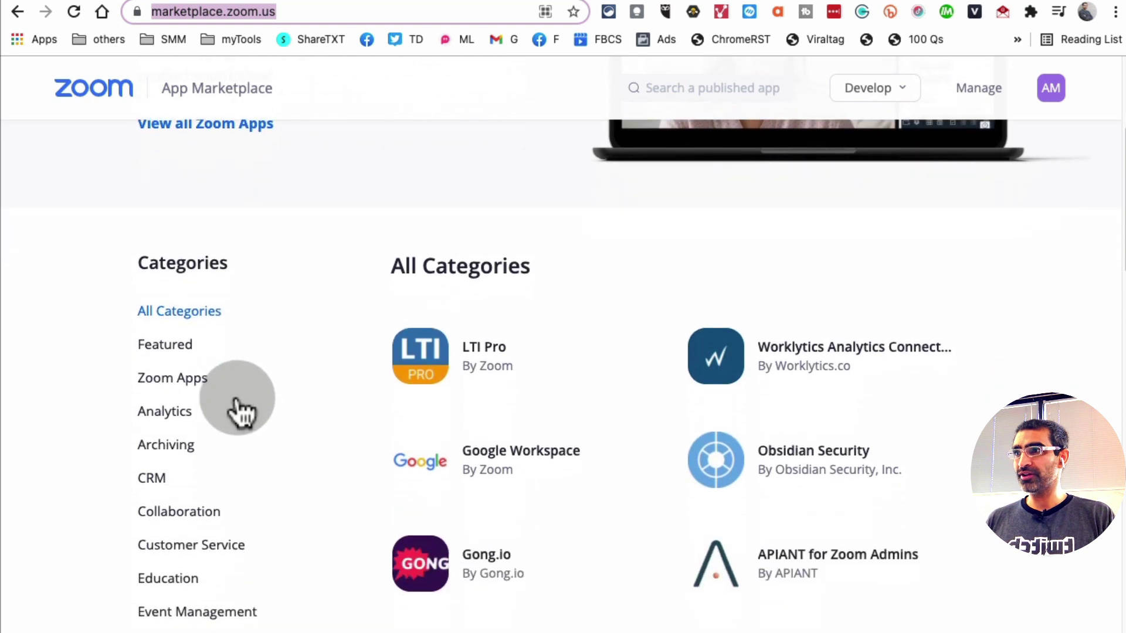
click(169, 335)
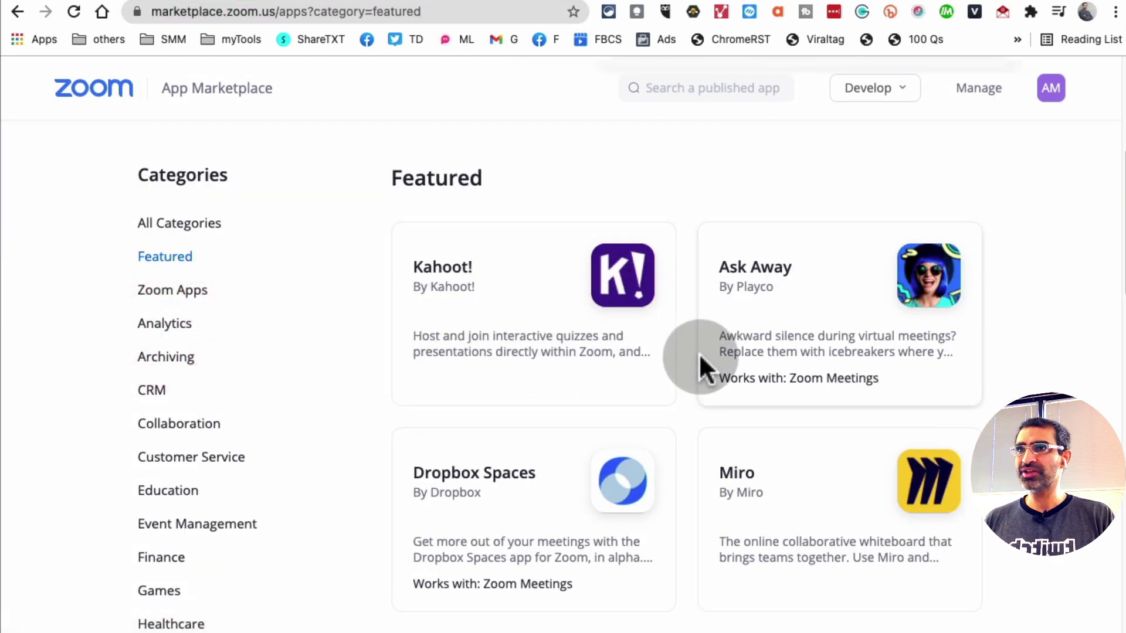
scroll(469, 399, down, 2)
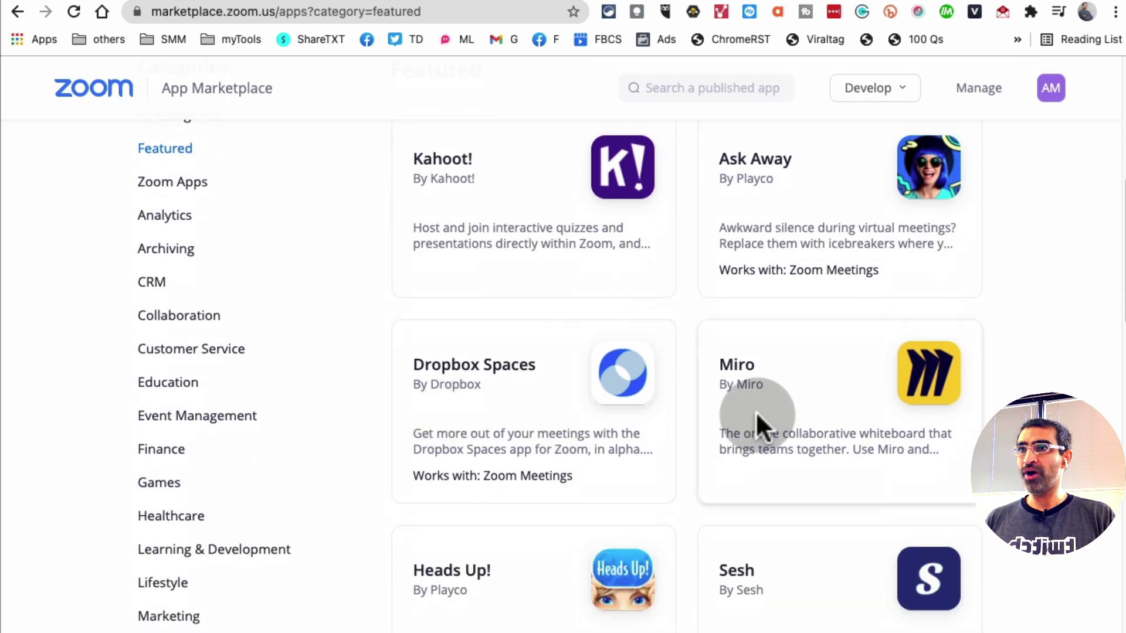
drag(787, 435, 891, 449)
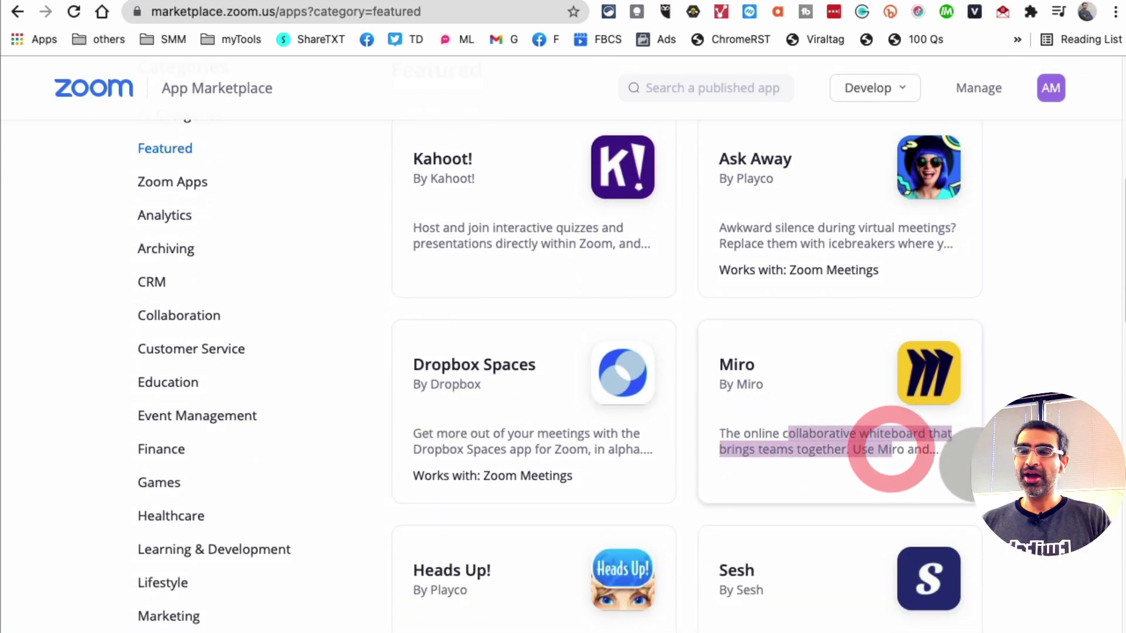
scroll(853, 229, down, 5)
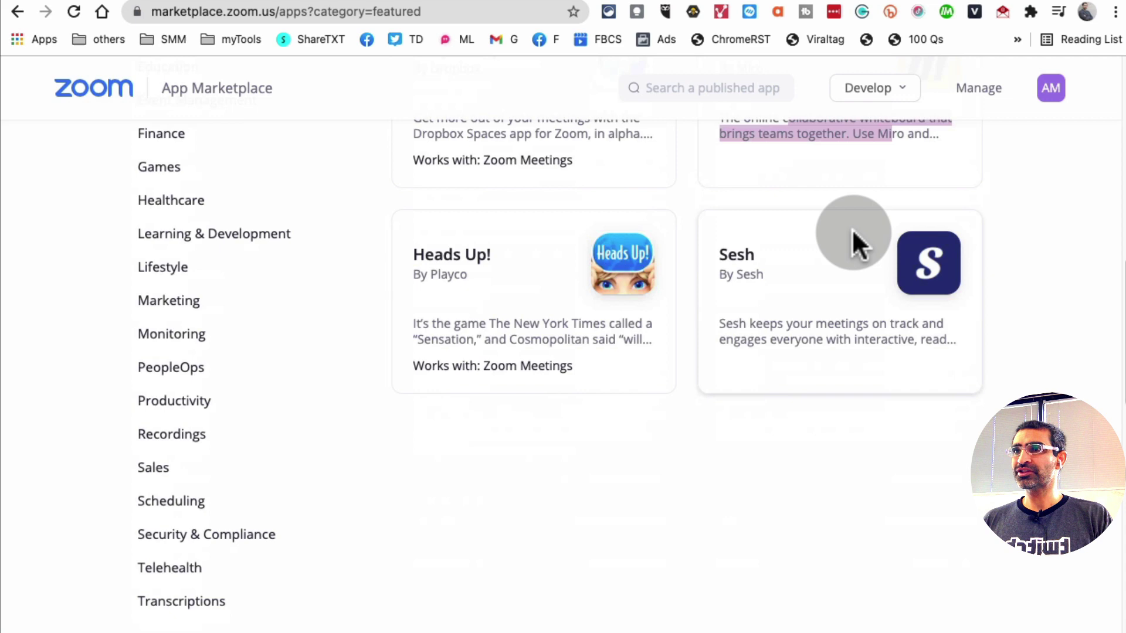
- Show the Productivity category and look through its apps
click(197, 394)
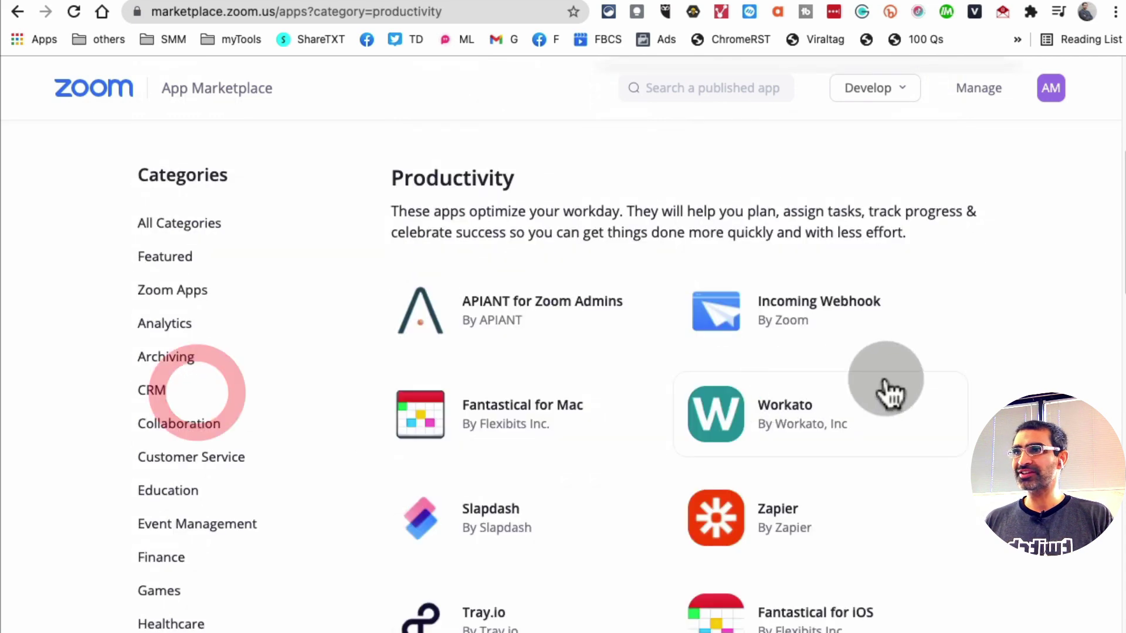
scroll(903, 380, down, 3)
scroll(586, 376, down, 7)
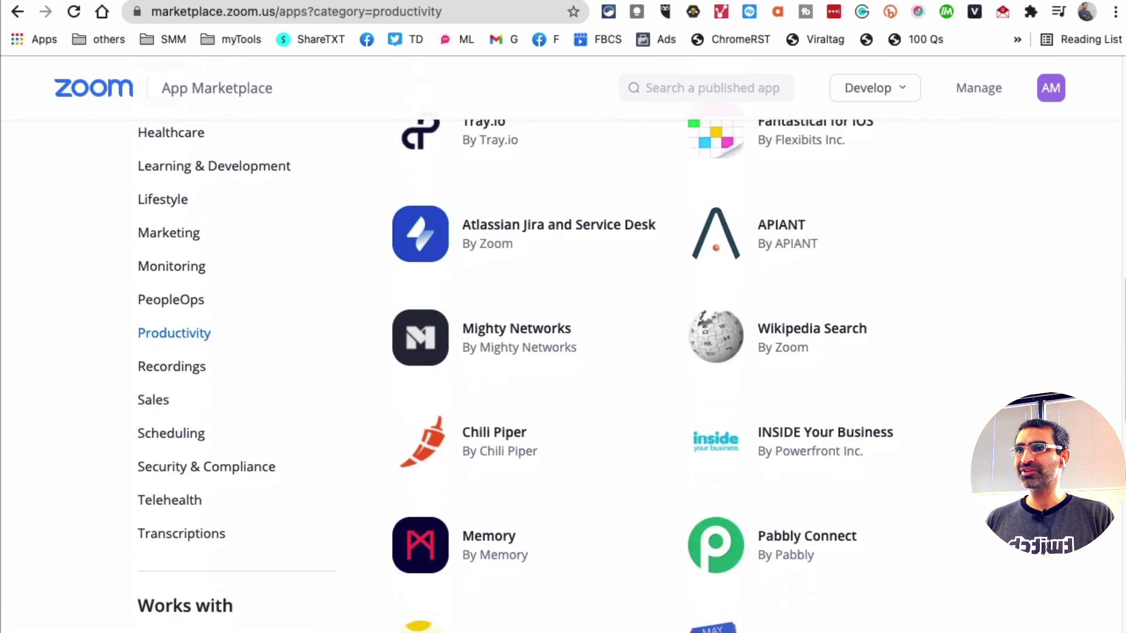
scroll(587, 376, up, 2)
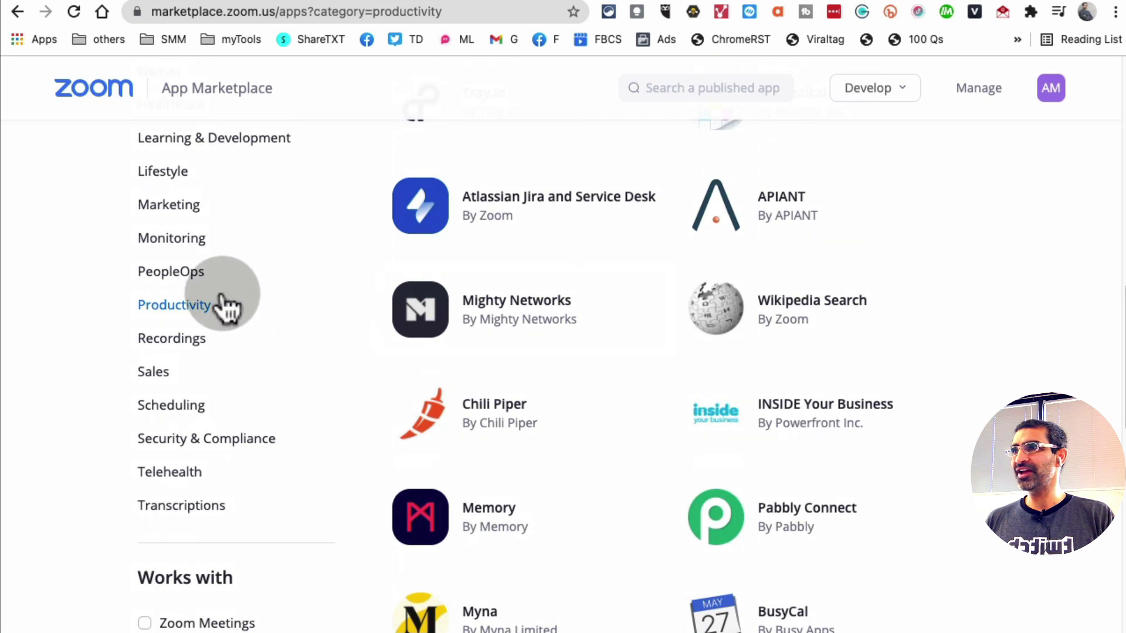
- Show the Marketing category and look through the first page of its apps
click(170, 206)
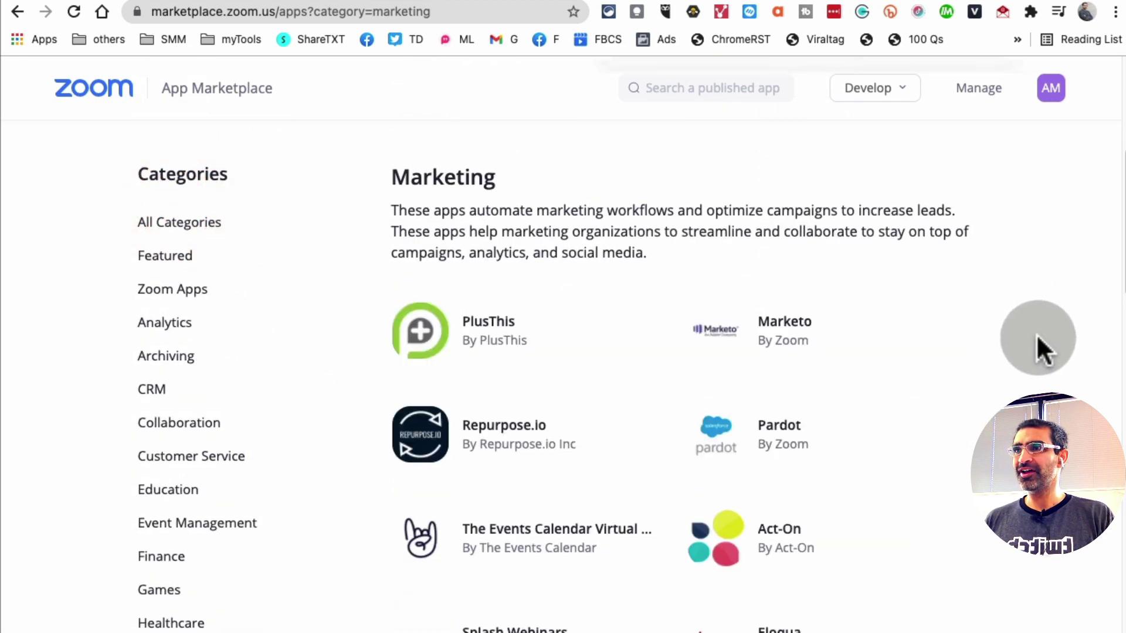
scroll(1036, 340, down, 3)
scroll(1059, 347, down, 5)
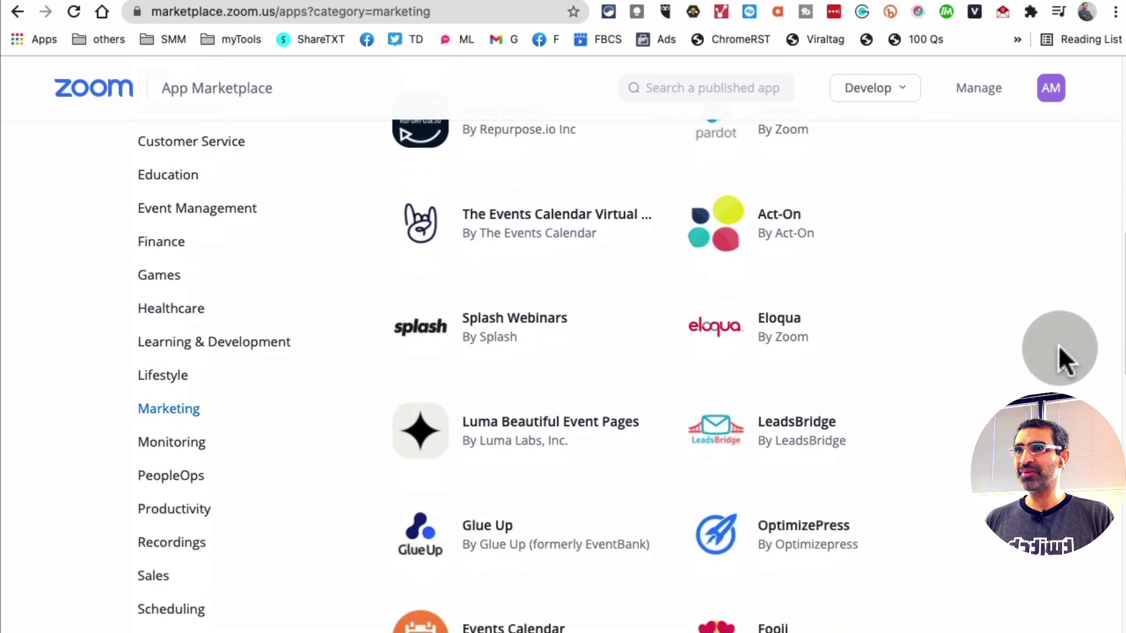
scroll(1049, 340, down, 1)
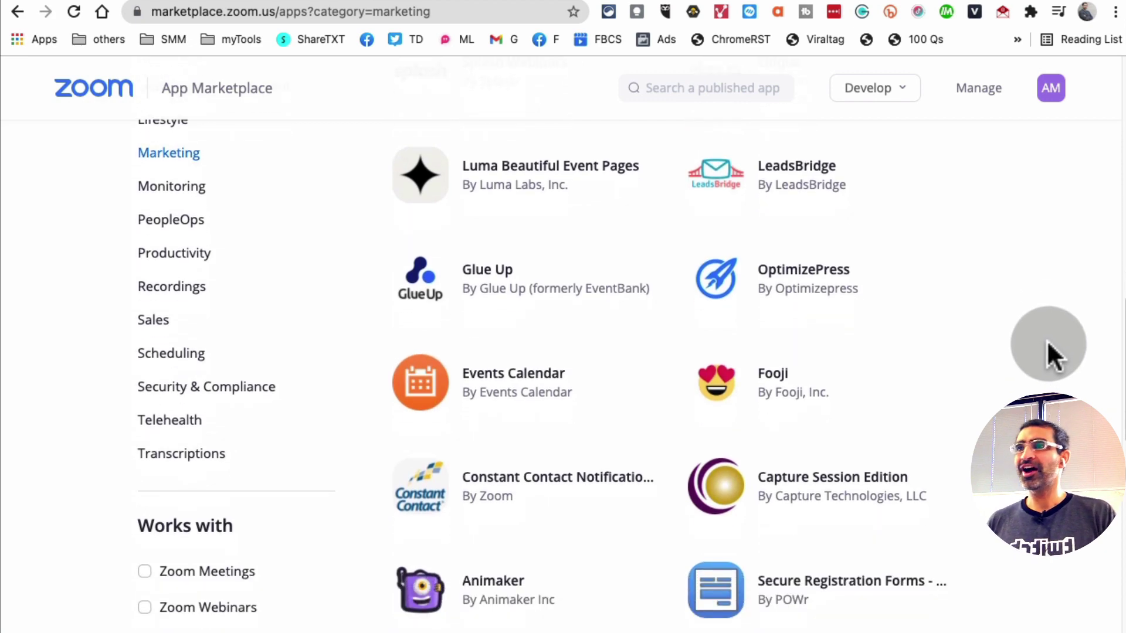
scroll(1035, 337, down, 4)
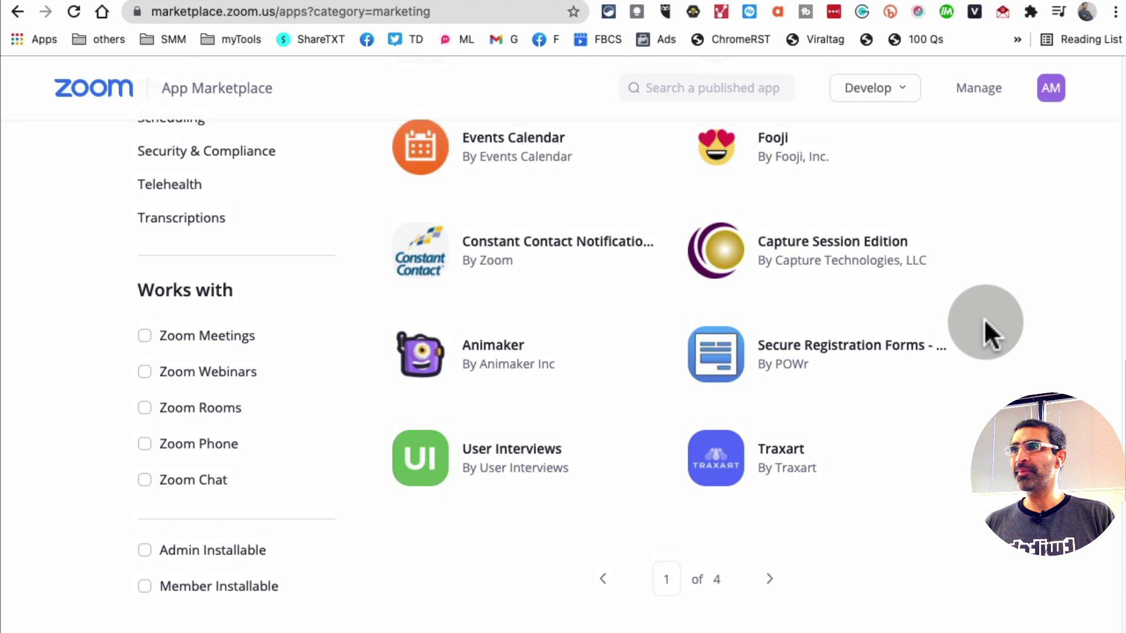
- Open the Animaker app's details page, check which account is signed in, and look over the app information
click(474, 343)
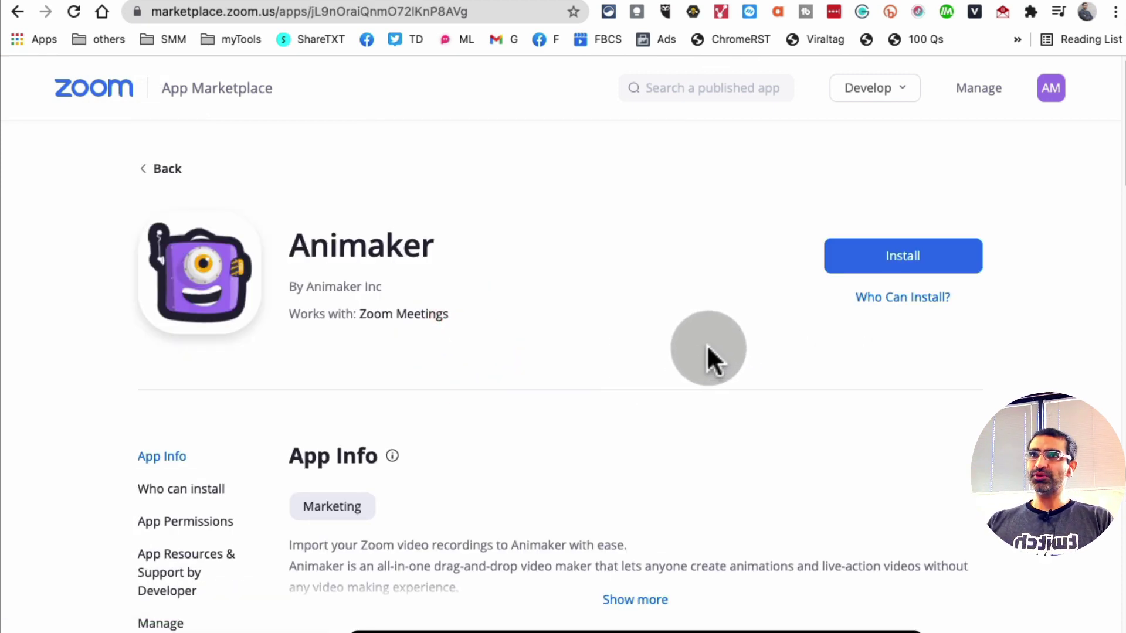
click(1050, 89)
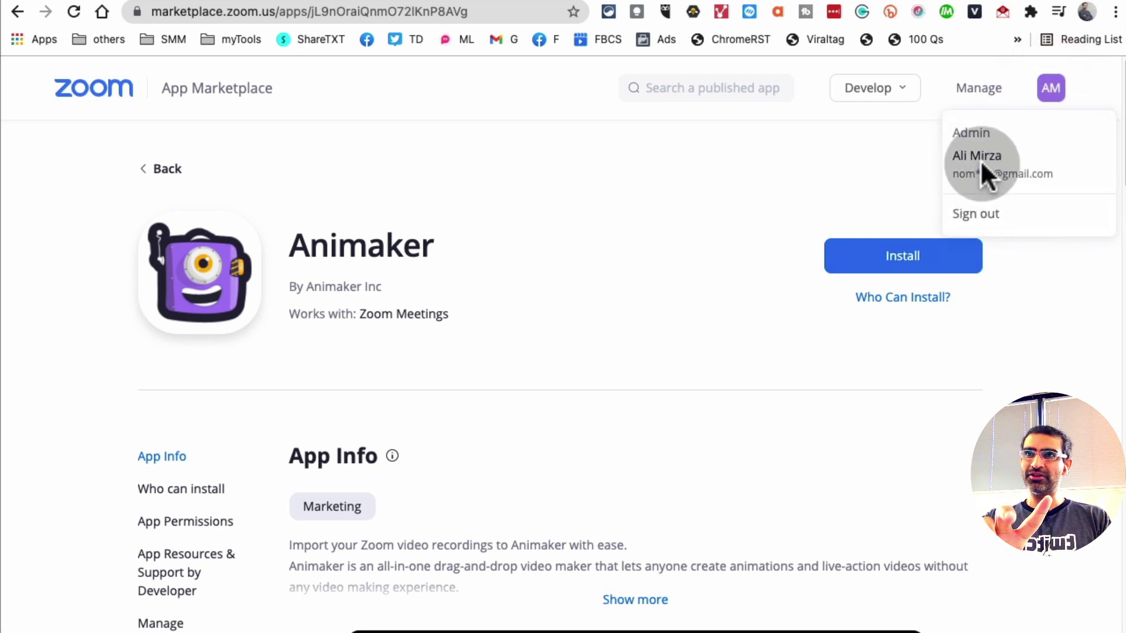
click(945, 408)
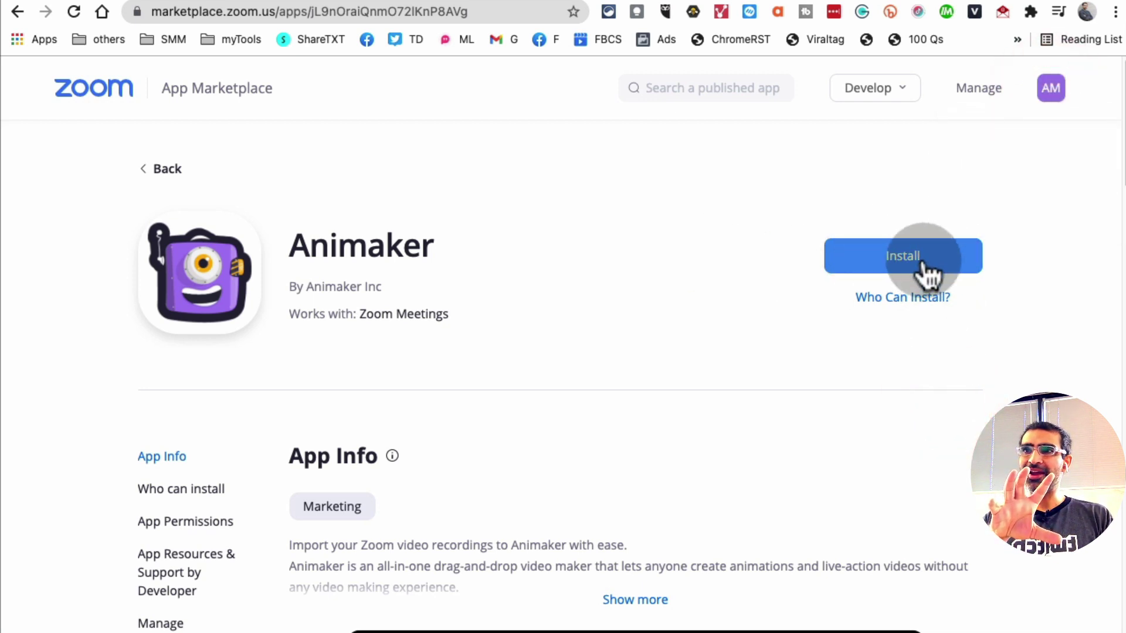
scroll(747, 410, down, 10)
scroll(237, 100, up, 10)
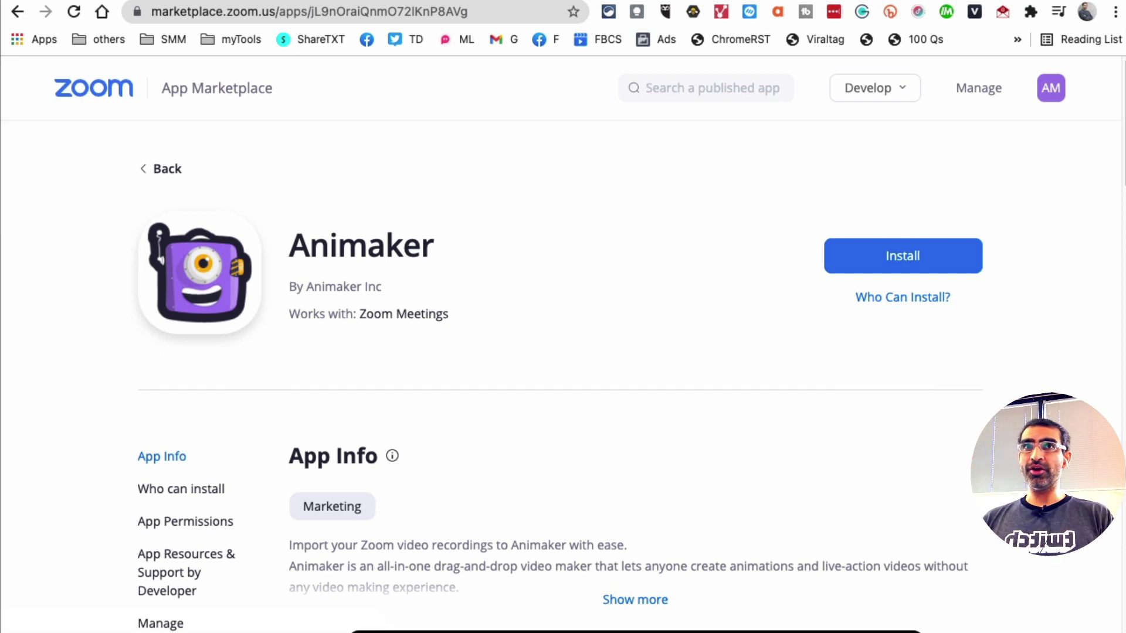
- Find "zoom" with the system search and launch the zoom.us desktop application
key(super+space)
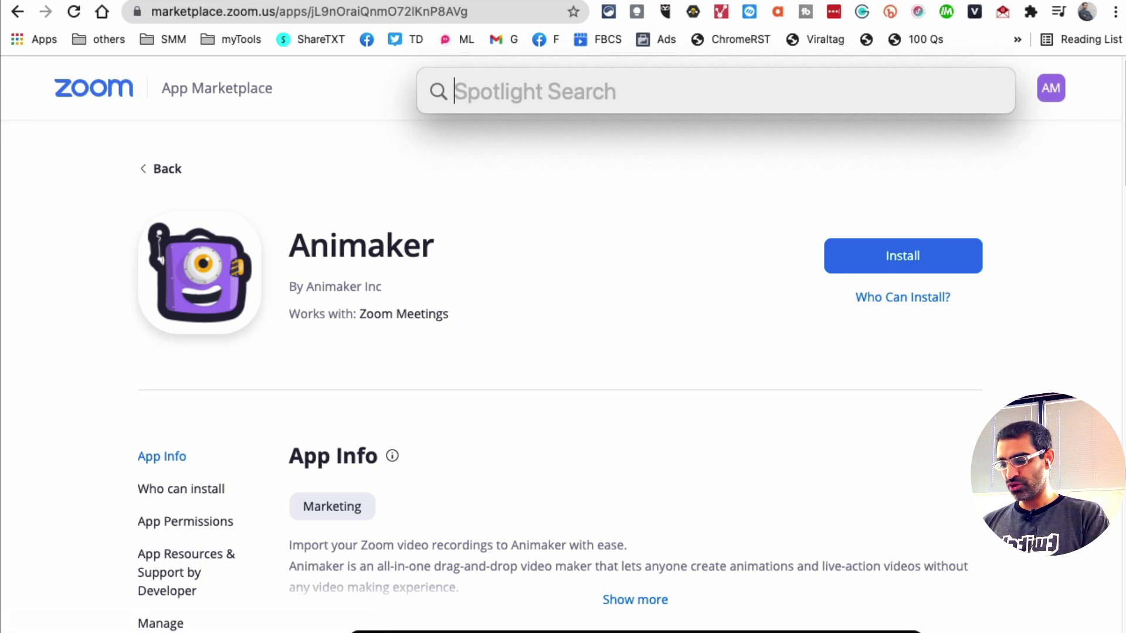
text(zoom)
key(Down)
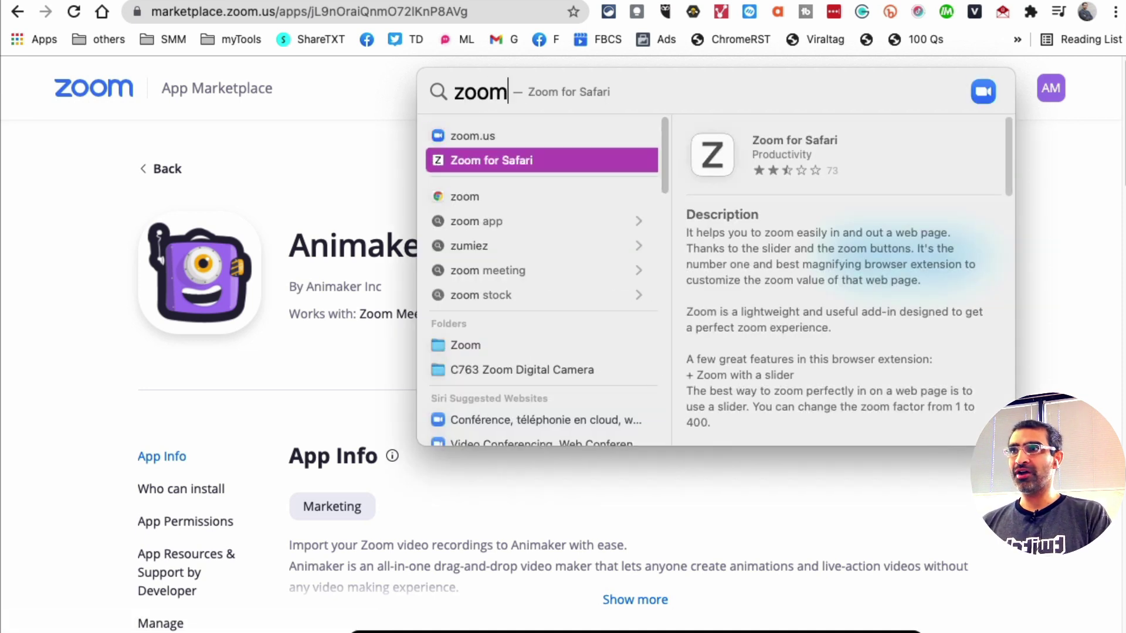
key(Up)
key(Return)
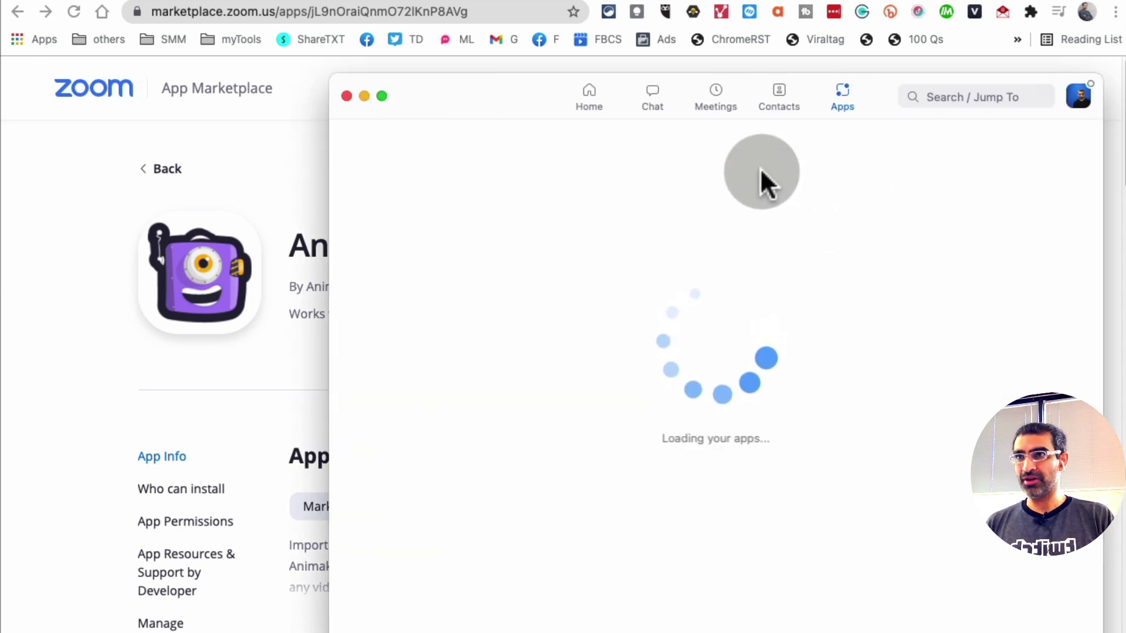
- View the discoverable apps in the Zoom desktop client's Apps section and return to My Apps
drag(537, 89, 416, 64)
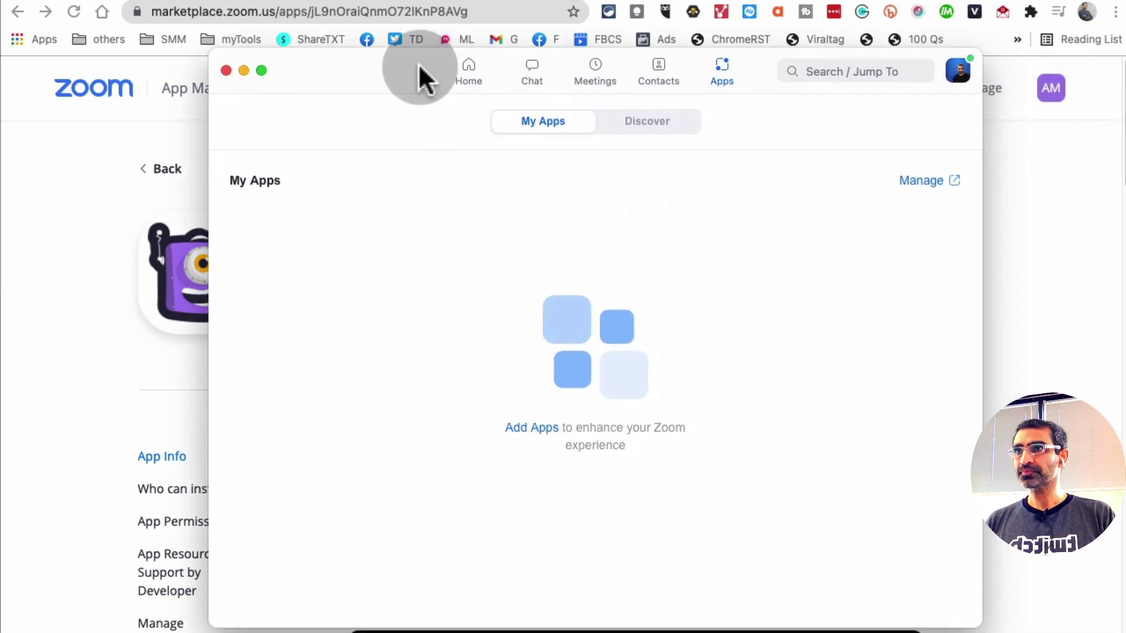
click(680, 125)
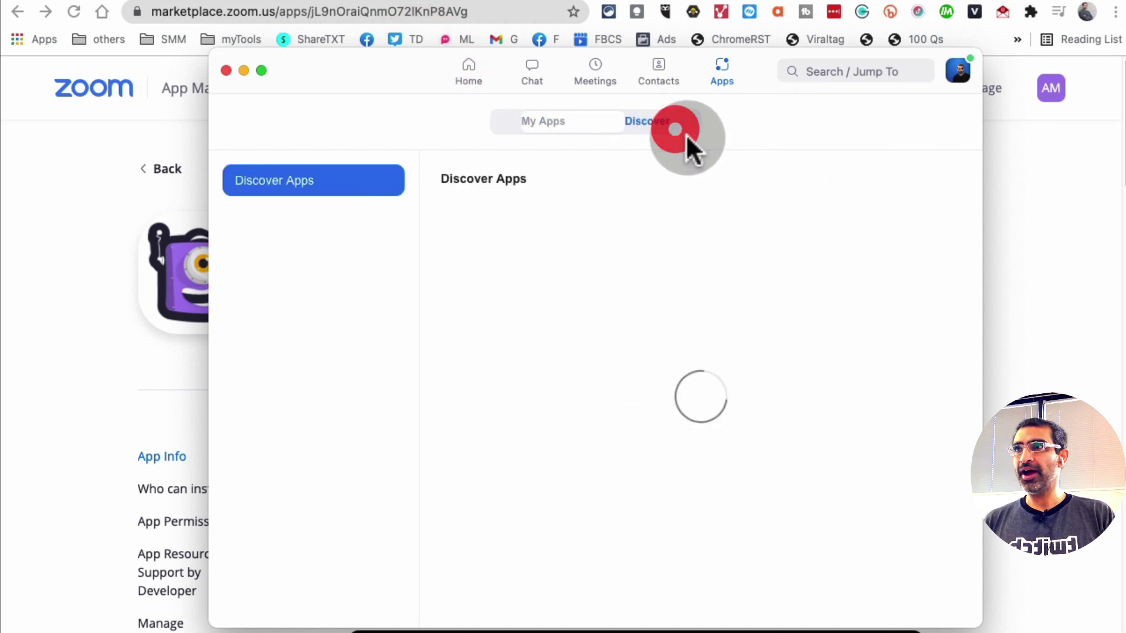
click(718, 71)
drag(758, 80, 755, 74)
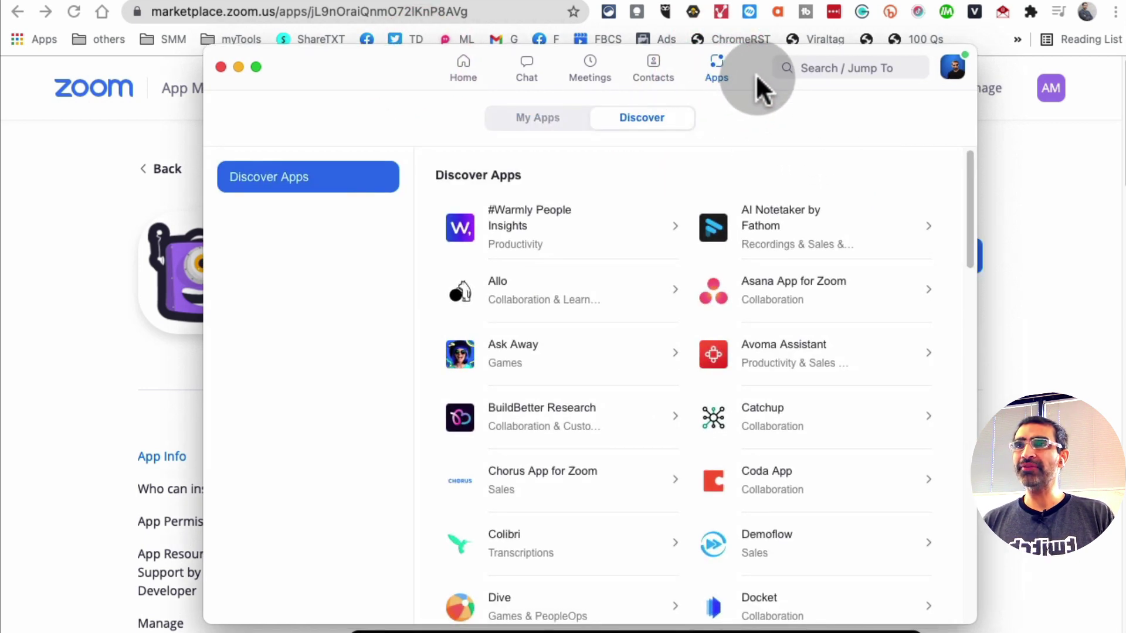
click(755, 75)
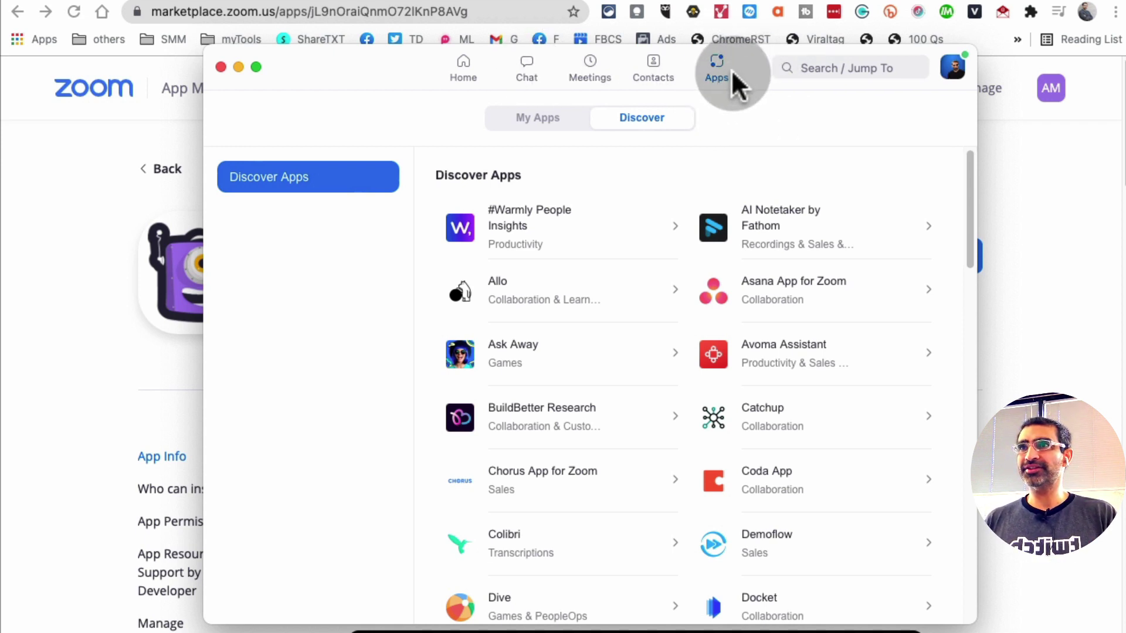
click(553, 119)
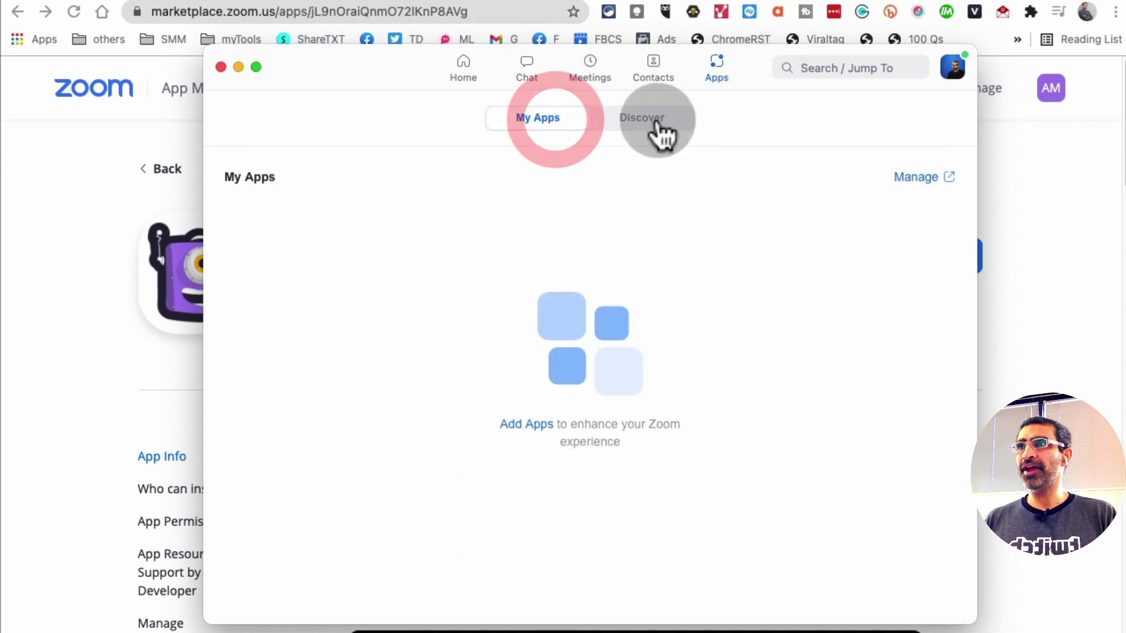
- Browse the list of discoverable apps in the Zoom client's Apps section
click(656, 120)
click(537, 124)
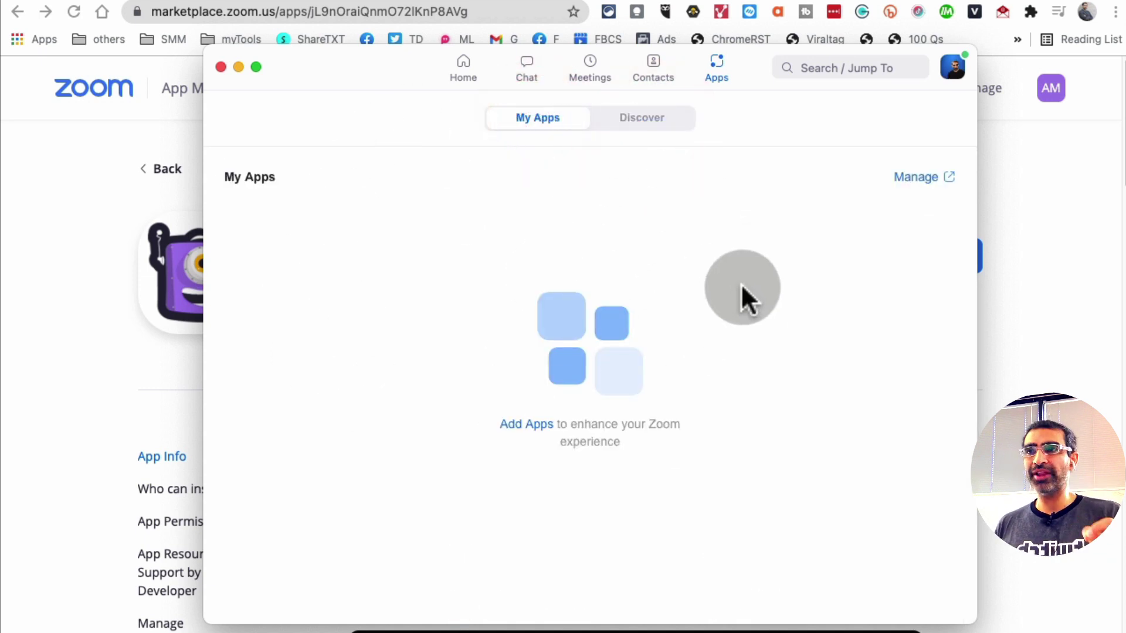
click(630, 126)
scroll(861, 299, down, 5)
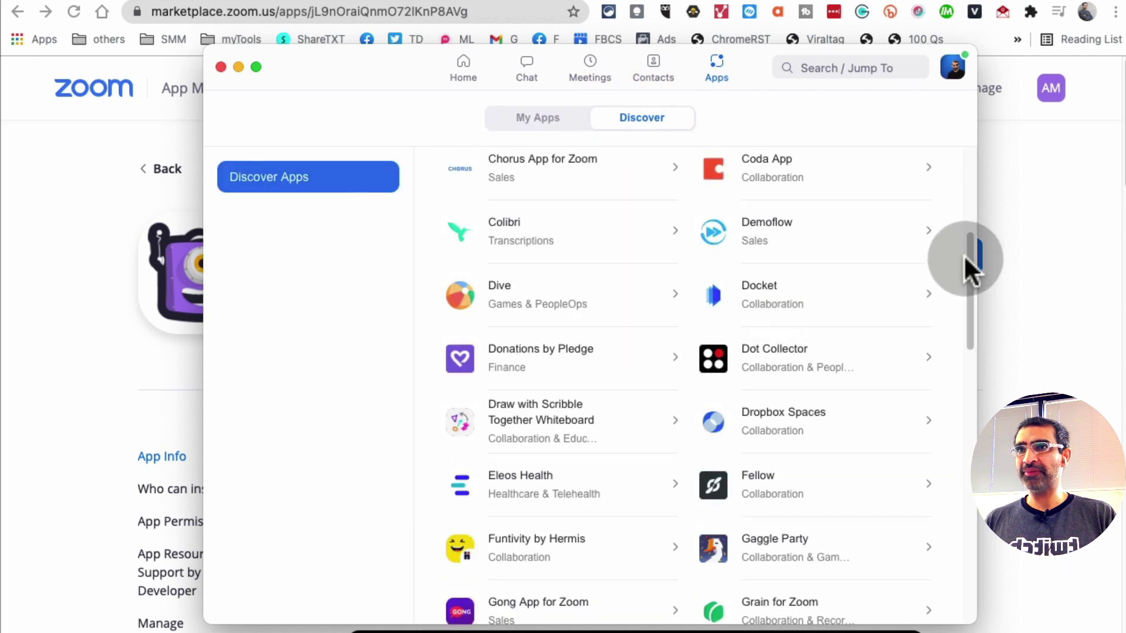
drag(968, 261, 997, 166)
- Start a new video meeting from the Zoom client's home screen
click(461, 68)
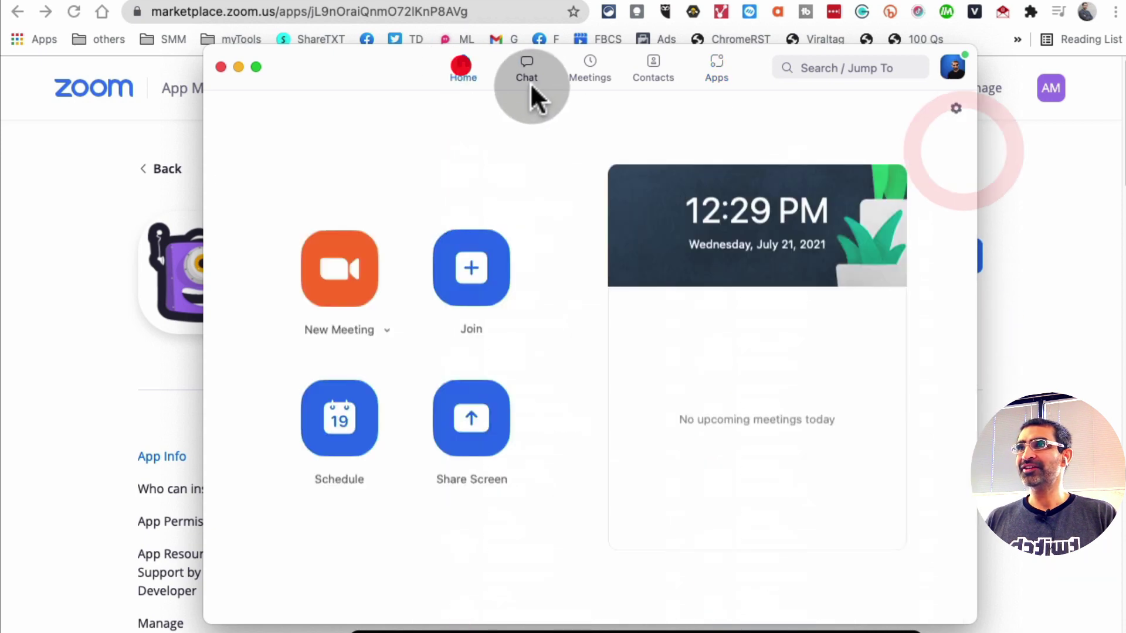
click(581, 68)
click(462, 67)
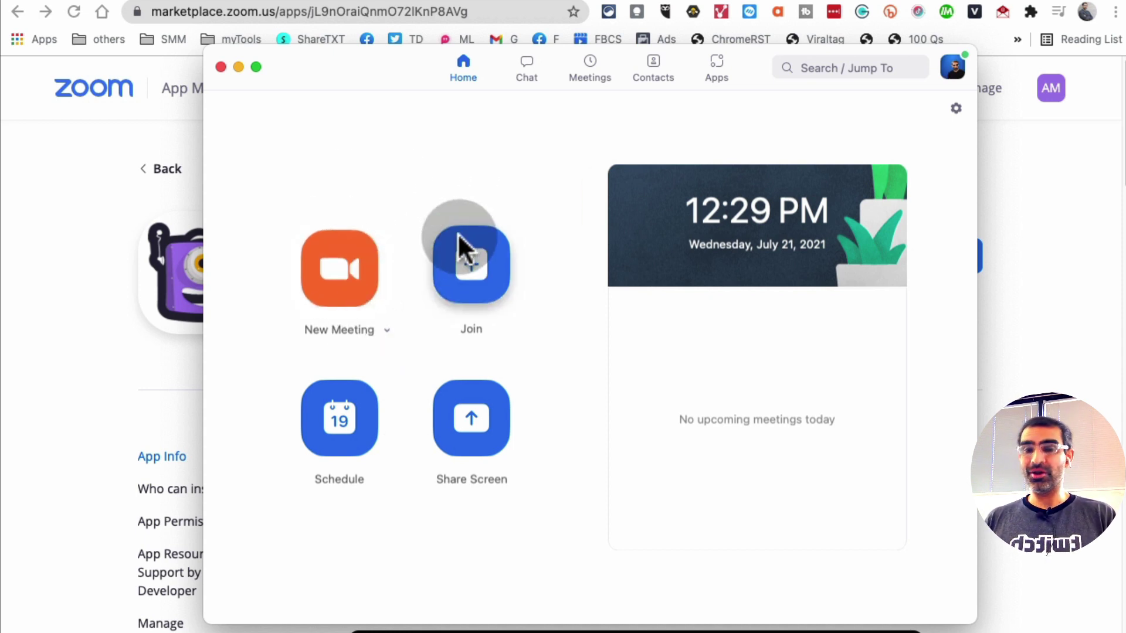
click(346, 269)
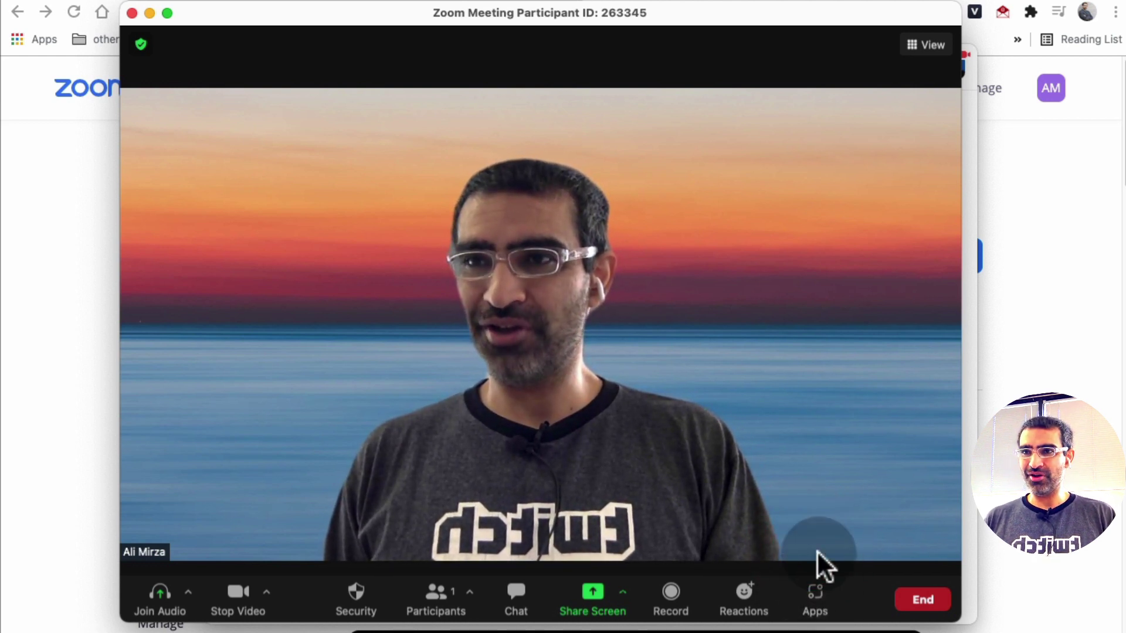
- Show the meeting's Apps panel on My Apps and arrange the meeting window so the whole panel is visible
click(816, 604)
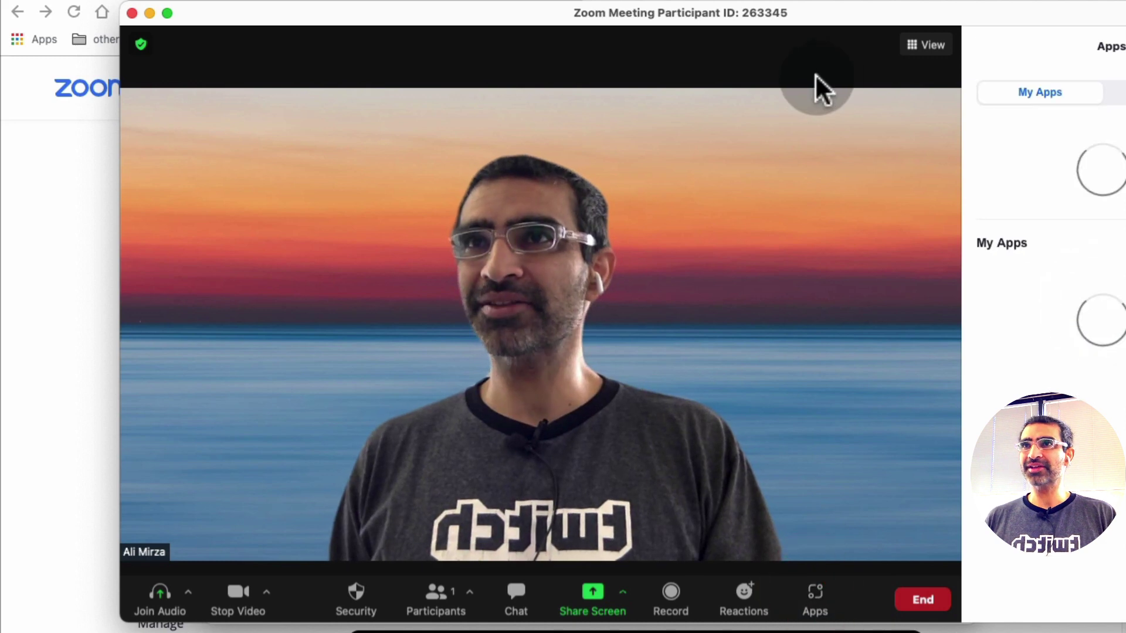
drag(869, 26, 746, 25)
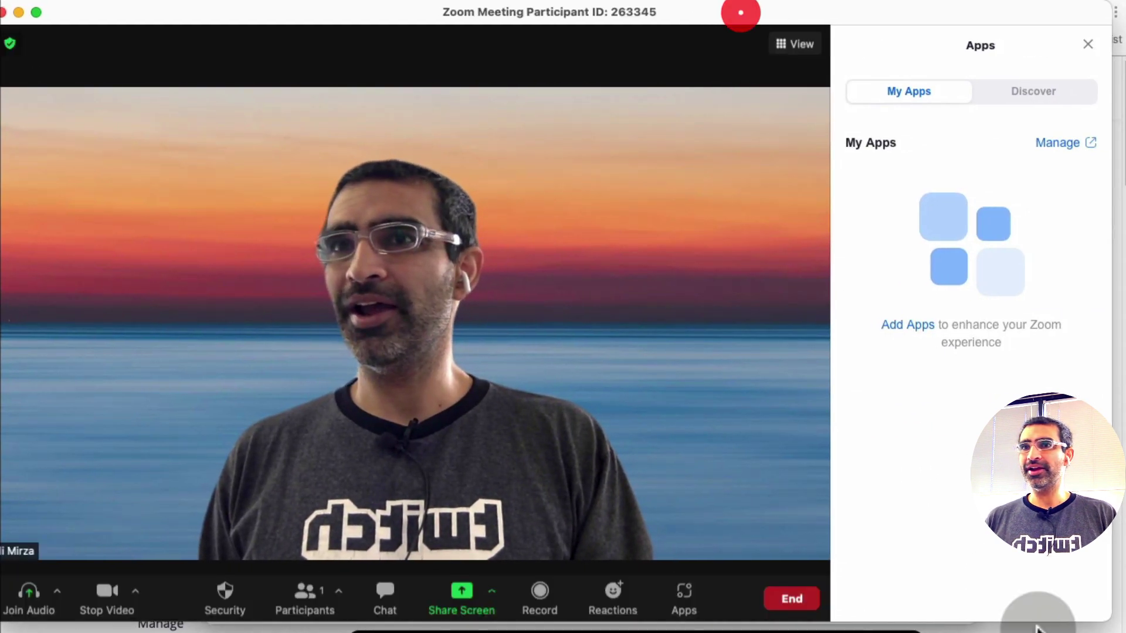
mouse_move(1098, 608)
mouse_down()
mouse_move(1085, 607)
mouse_move(1107, 616)
mouse_up()
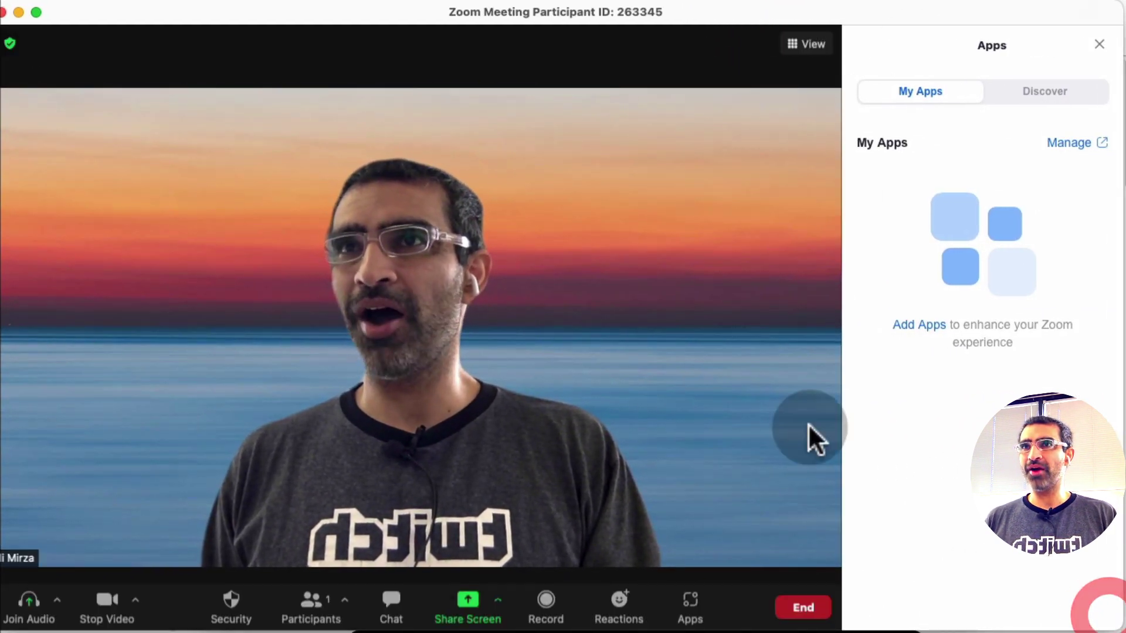
click(908, 164)
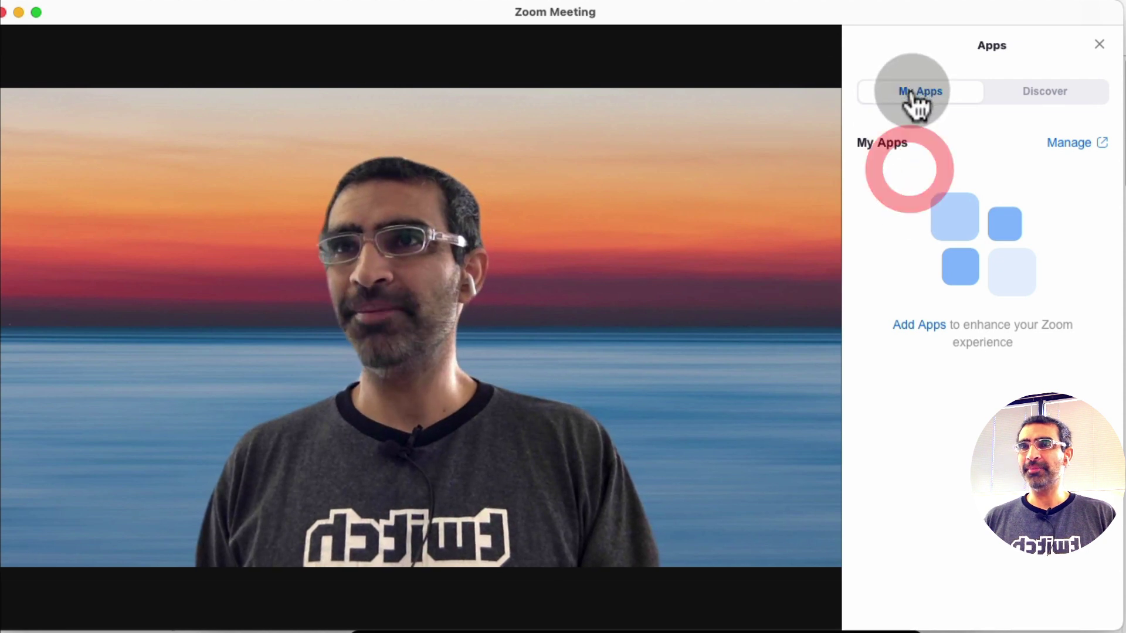
click(912, 91)
- Look through the full list of discoverable Zoom Apps inside the meeting and return to My Apps
click(1018, 93)
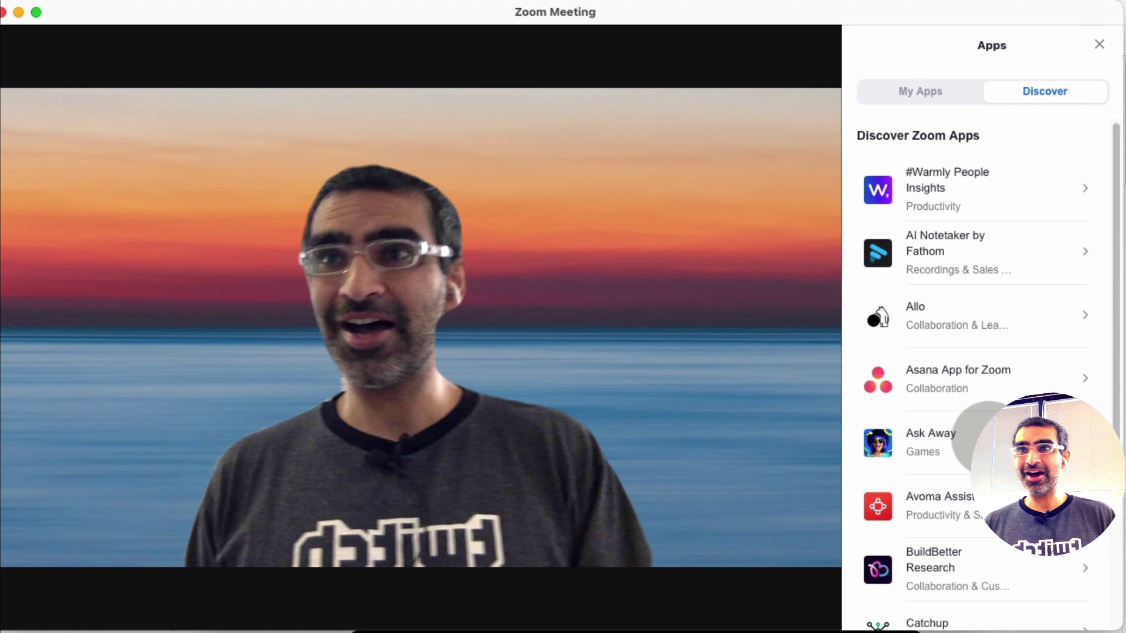
scroll(993, 402, down, 2)
scroll(995, 381, down, 6)
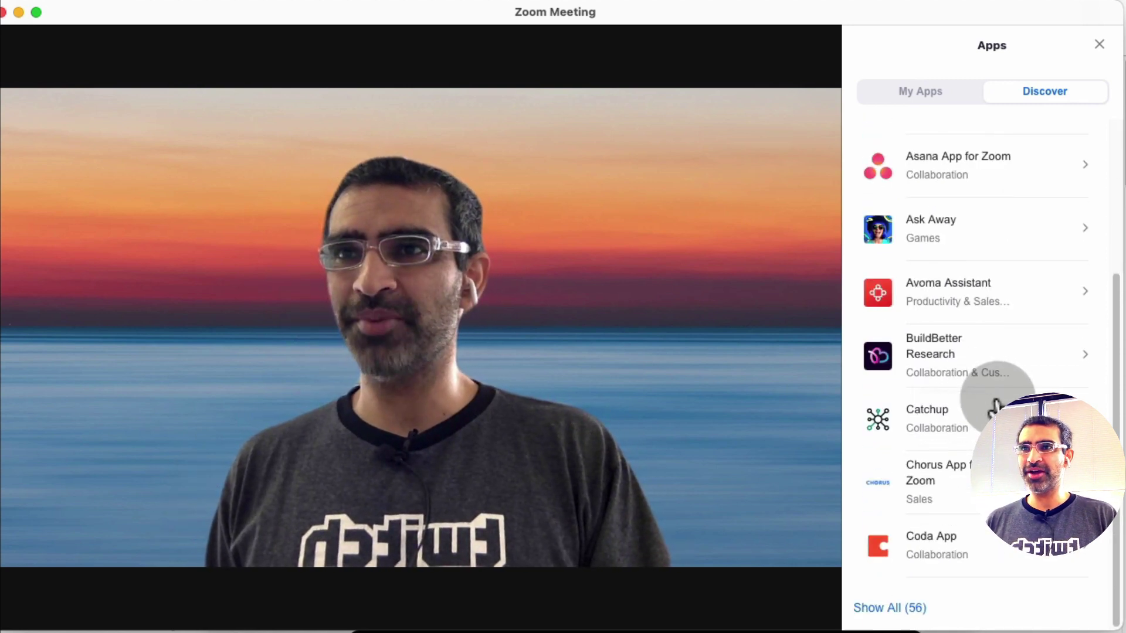
click(909, 607)
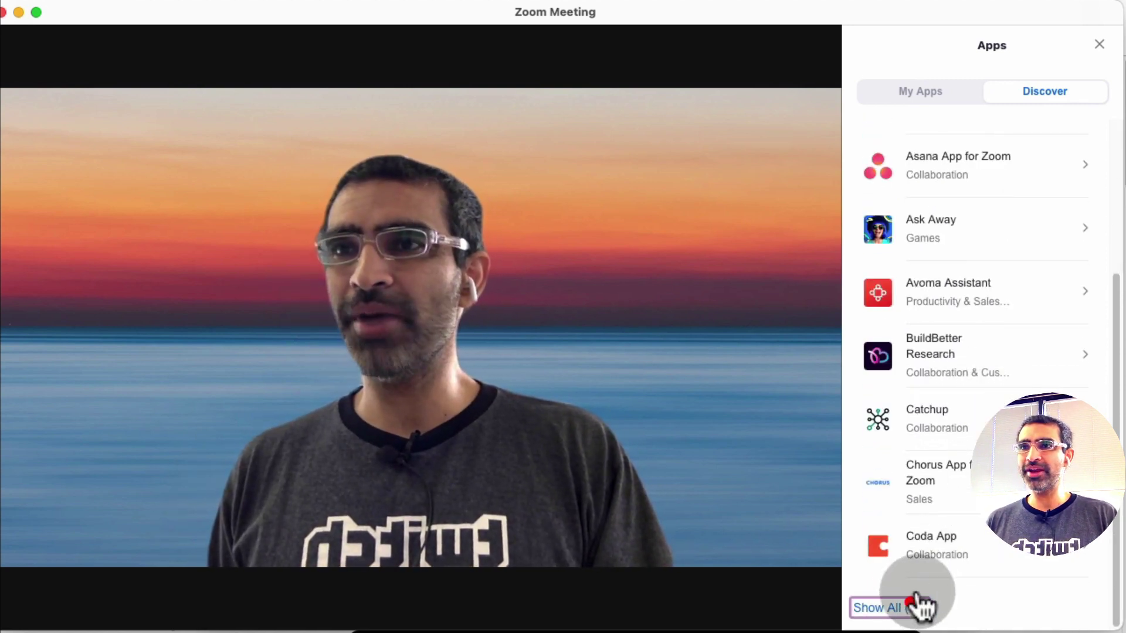
scroll(990, 415, down, 15)
scroll(989, 417, down, 14)
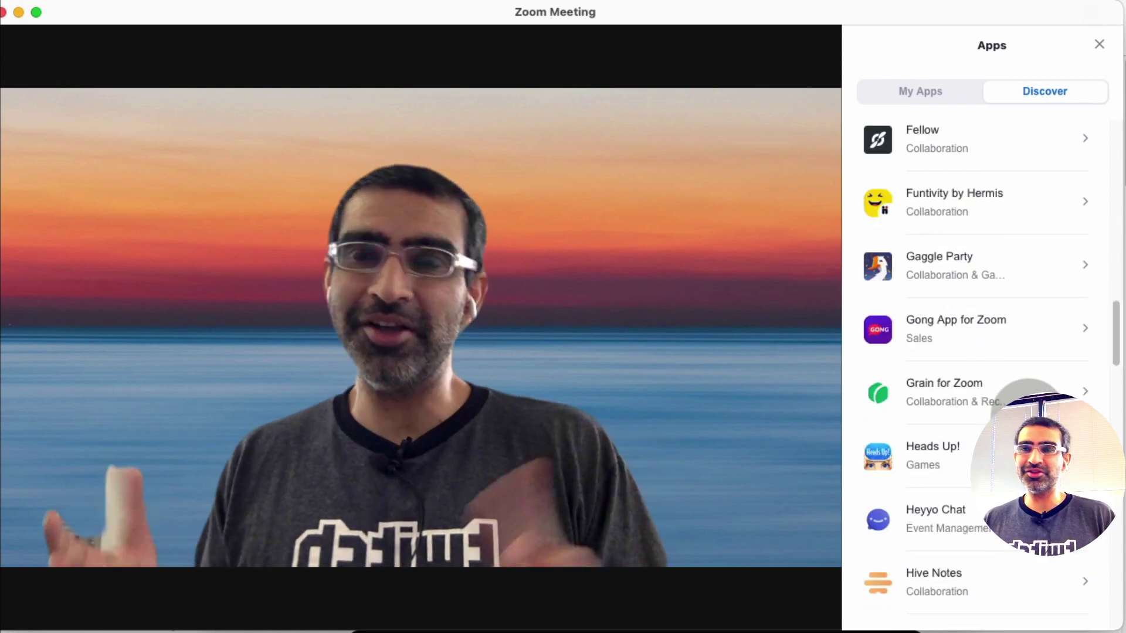
scroll(976, 364, down, 15)
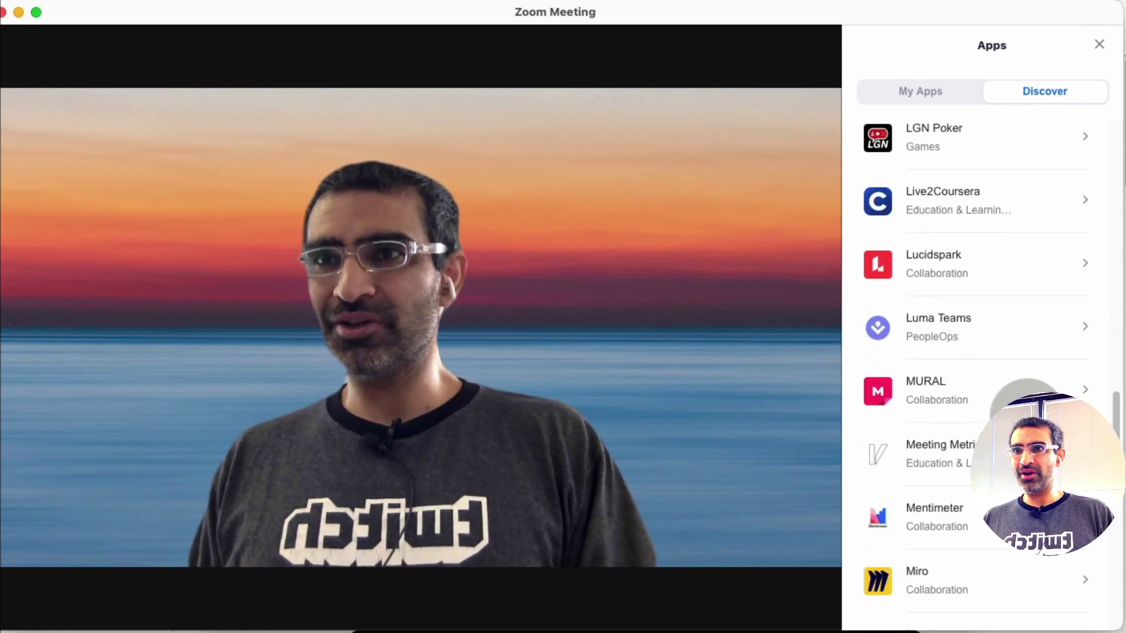
scroll(1026, 414, up, 15)
click(931, 91)
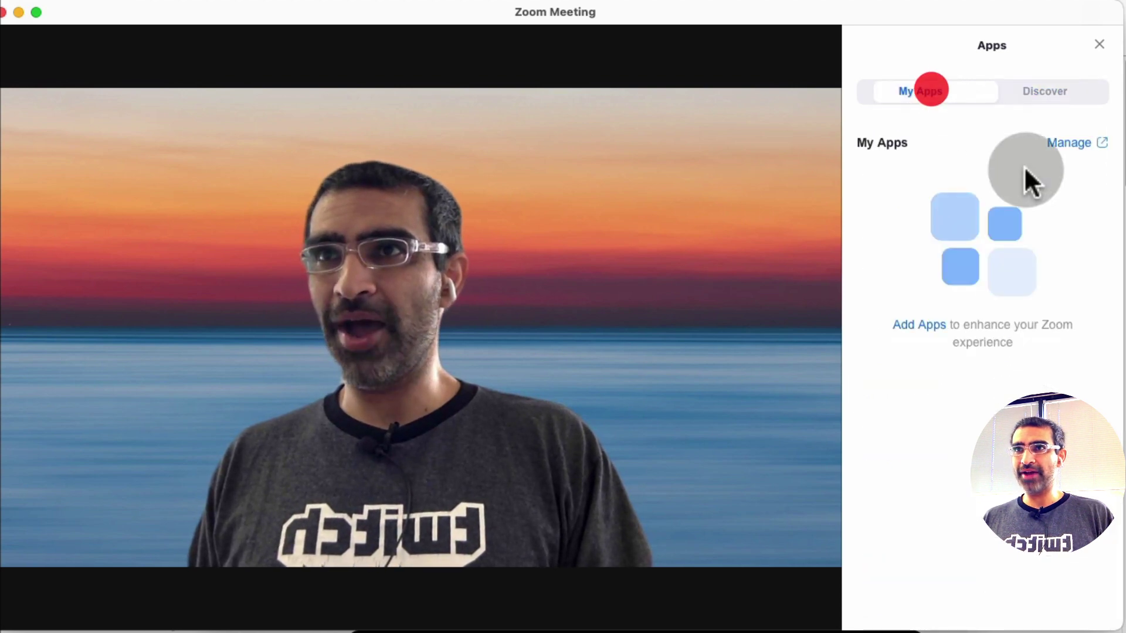
- Open the Marketplace management page for the apps and review Installed Apps, Created Apps and Apps on Account
click(1055, 147)
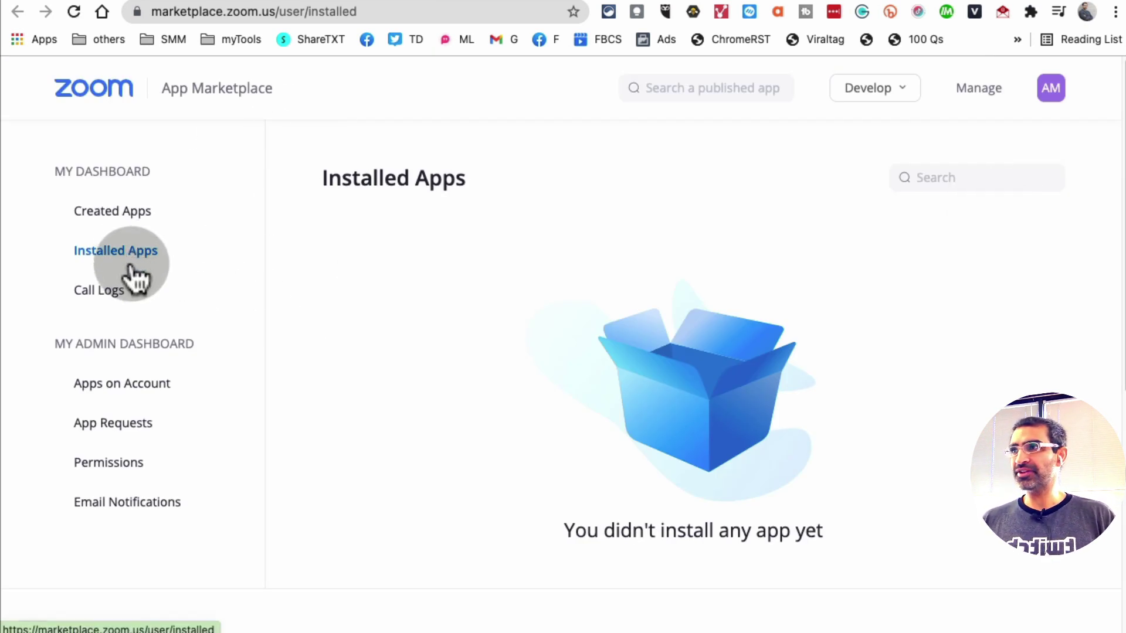
click(120, 212)
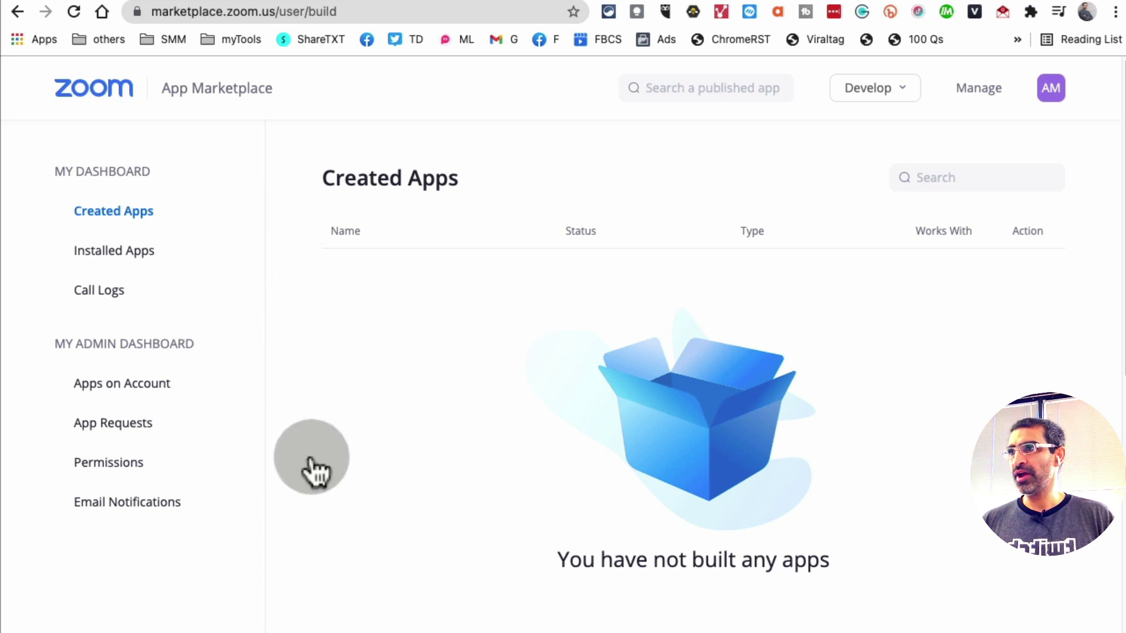
click(130, 387)
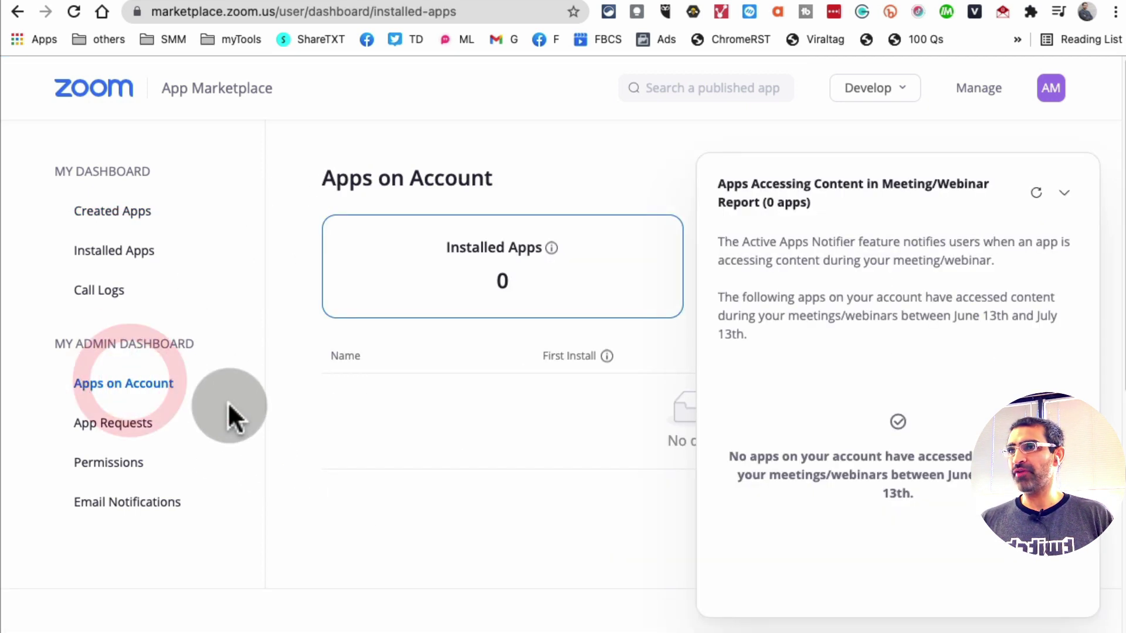
- Return to the Marketplace app listings, search for "pexels" and open the Pexels - Virtual Backgrounds details page
click(894, 0)
key(ctrl+Tab)
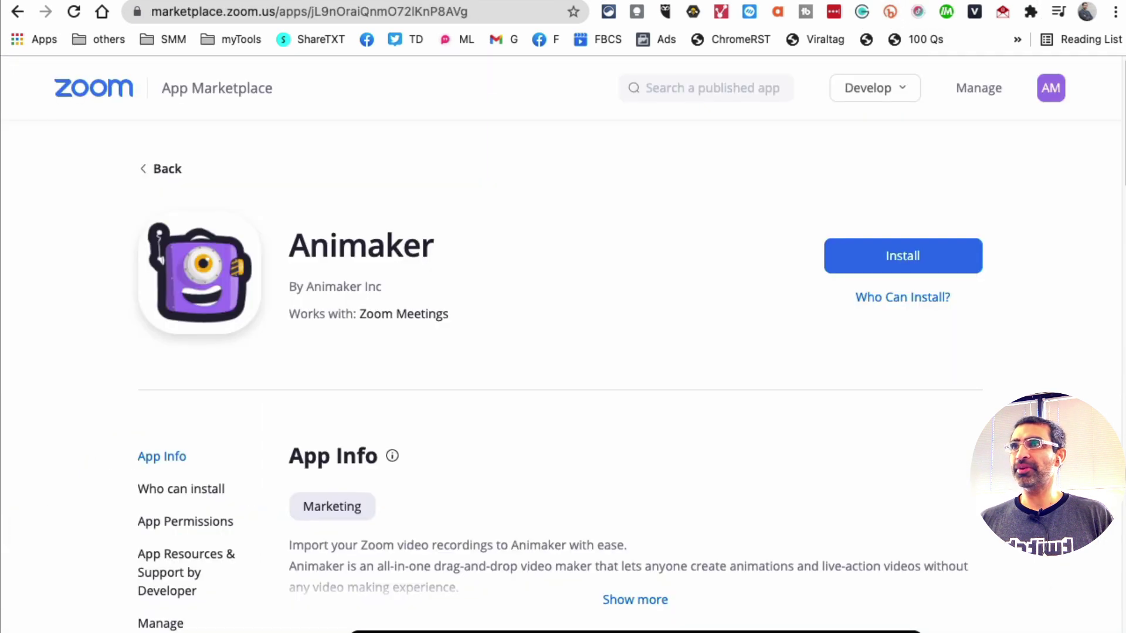
click(165, 170)
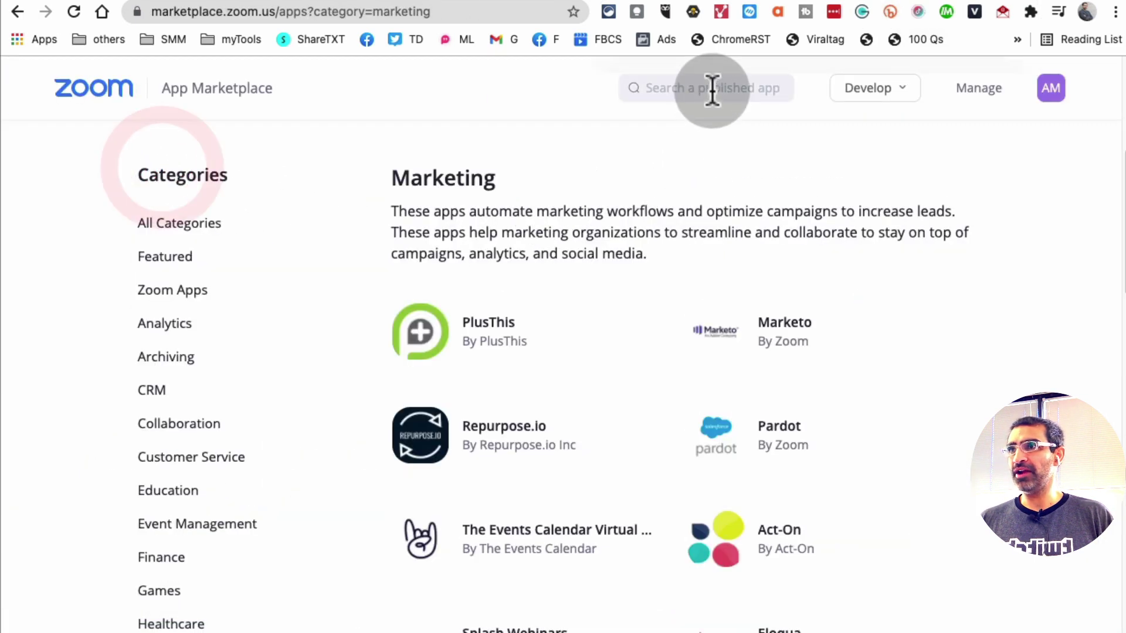
click(711, 88)
text(p)
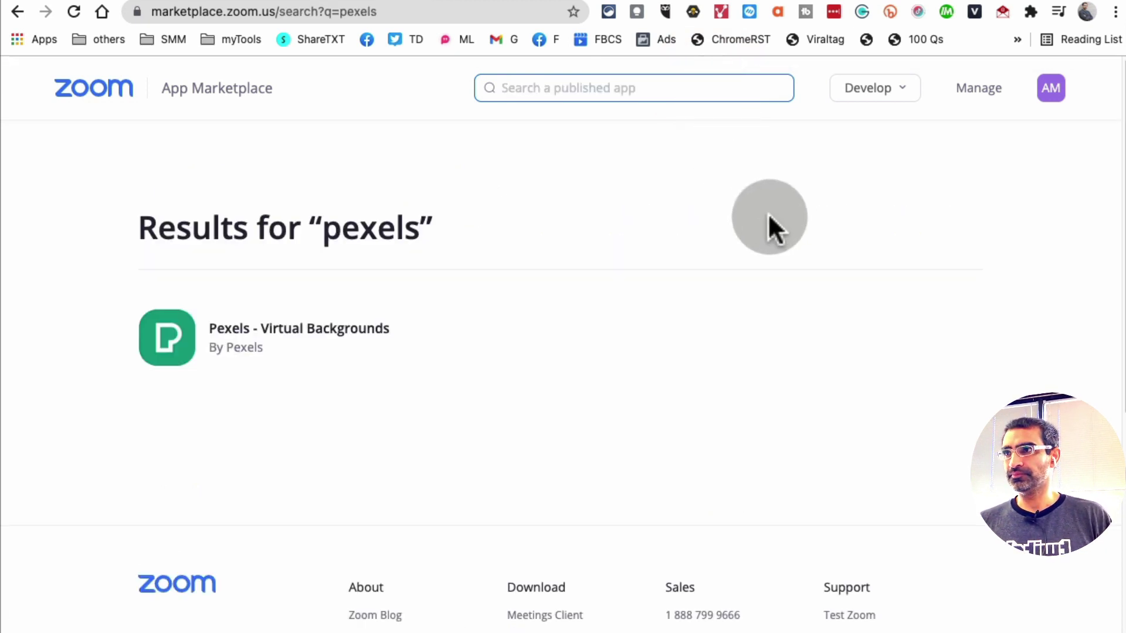
click(303, 346)
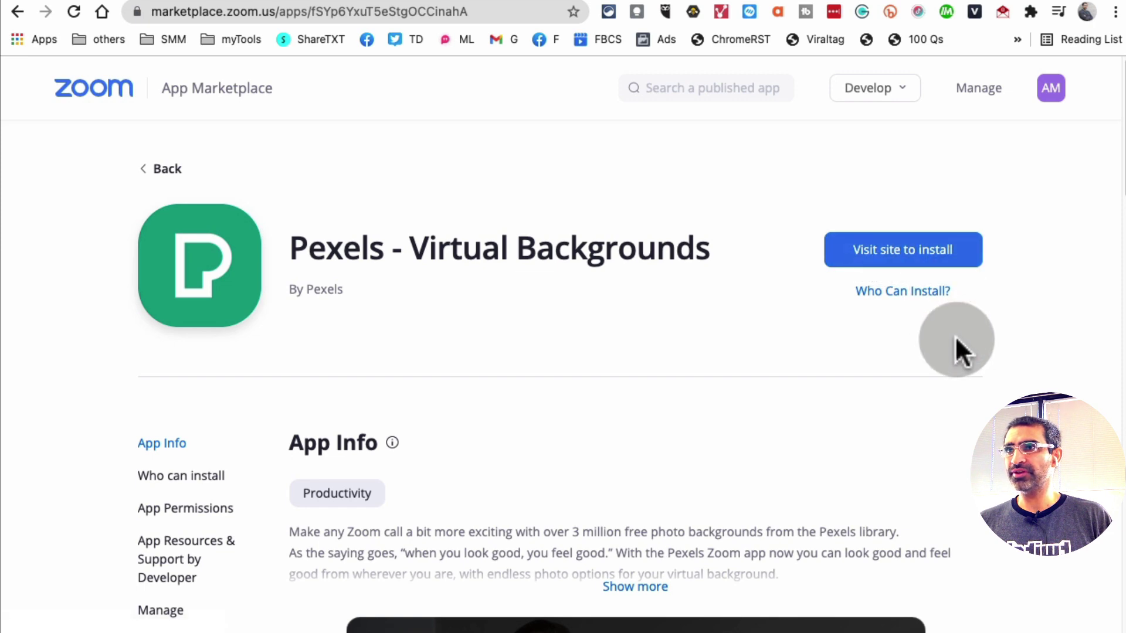
- Look over the Pexels - Virtual Backgrounds page, install the app through its site and allow zoom.us to open it
scroll(954, 337, down, 10)
scroll(955, 340, up, 4)
scroll(954, 340, up, 5)
click(905, 252)
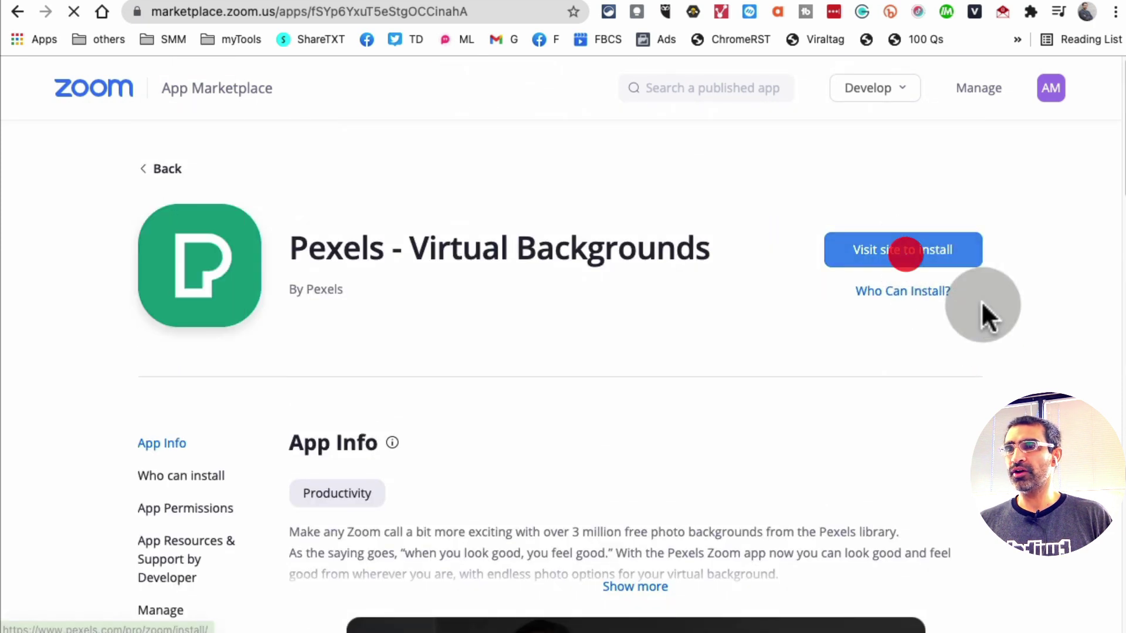
scroll(552, 335, down, 3)
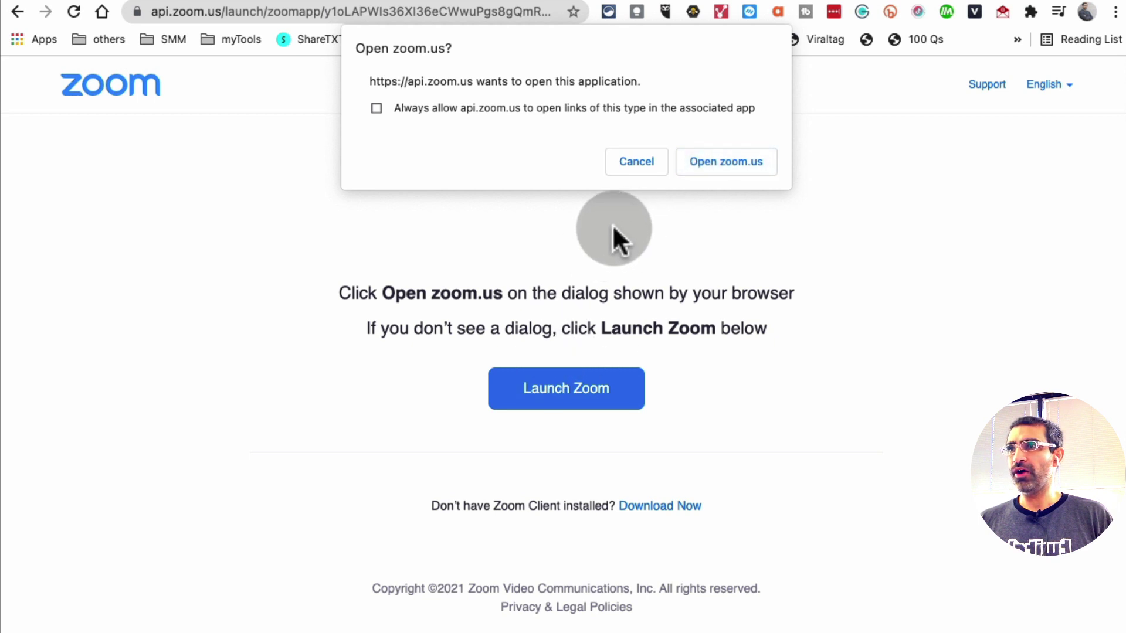
click(705, 163)
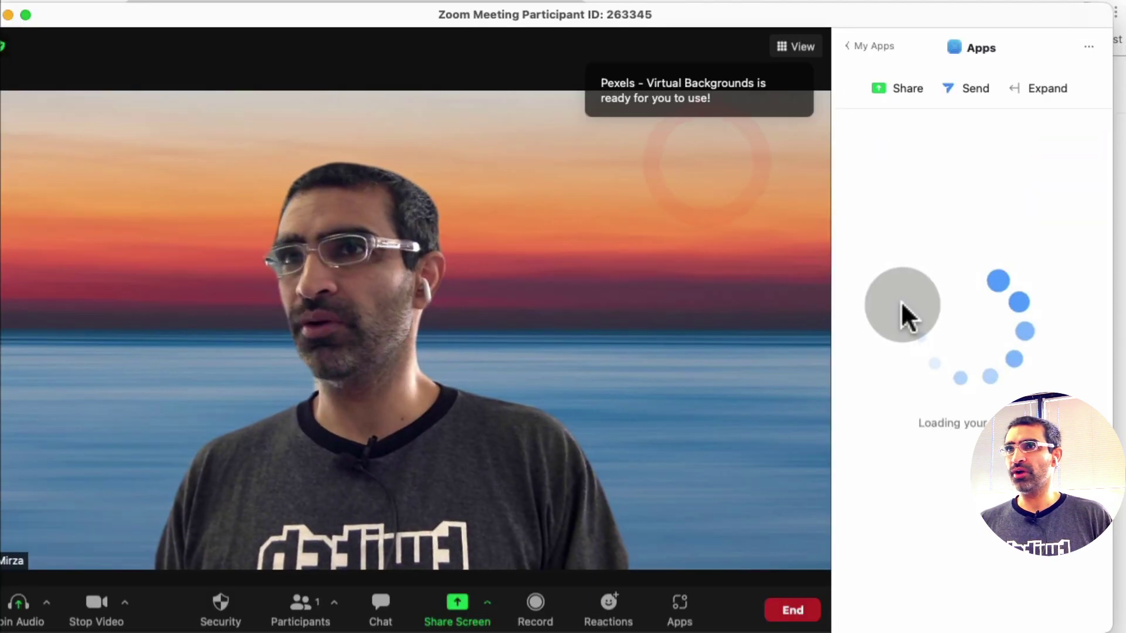
- Open Pexels - Virtual Backgrounds from the meeting's My Apps list and apply the dark fern-leaf photo as the background
click(855, 40)
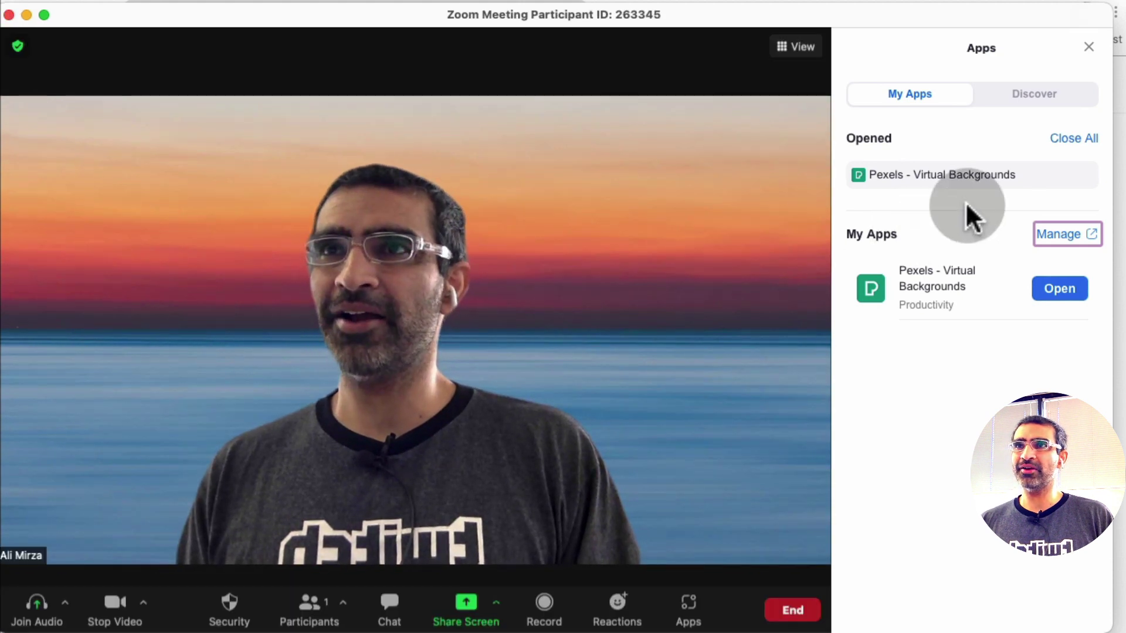
click(967, 179)
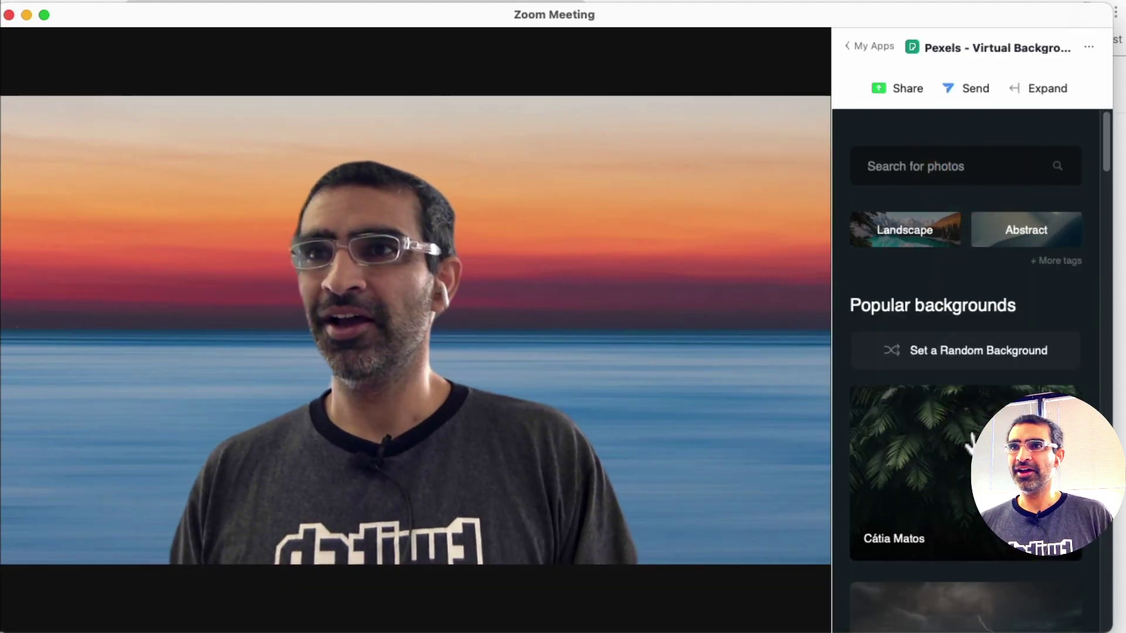
click(971, 434)
- Try the stormy desert photo as the virtual background, and switch to the blue river photo
scroll(975, 439, down, 4)
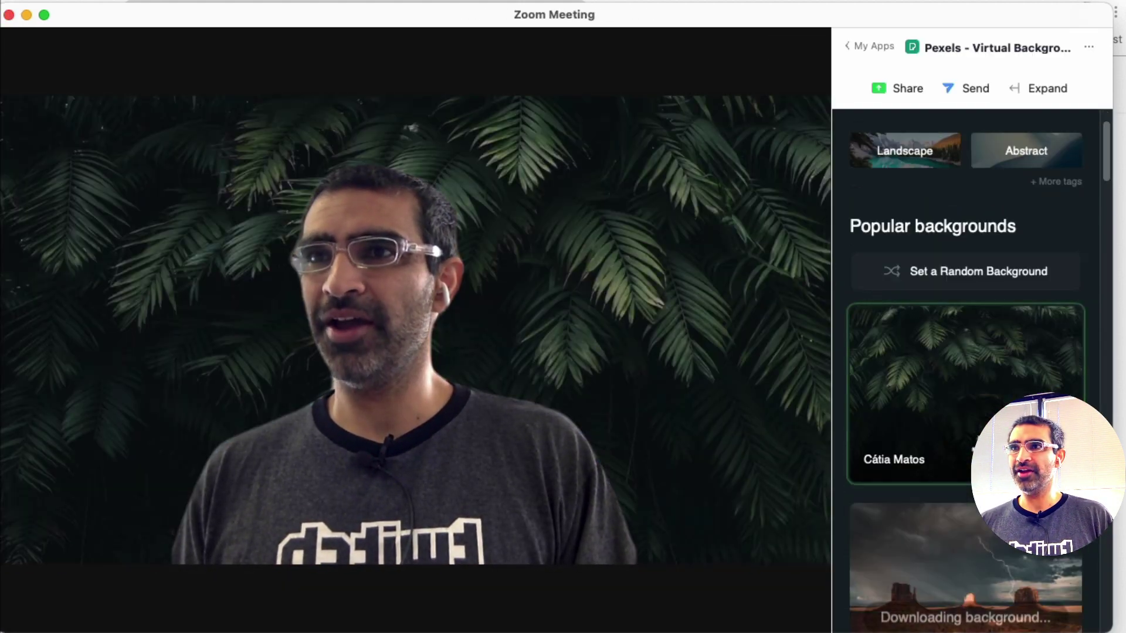
click(982, 423)
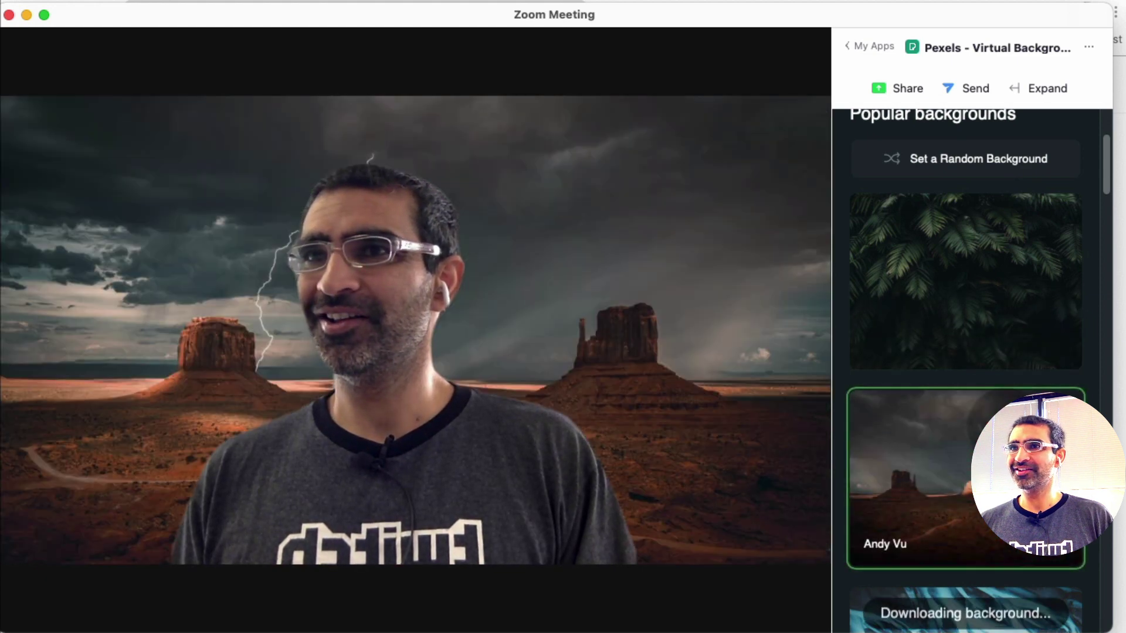
scroll(982, 424, down, 3)
click(908, 433)
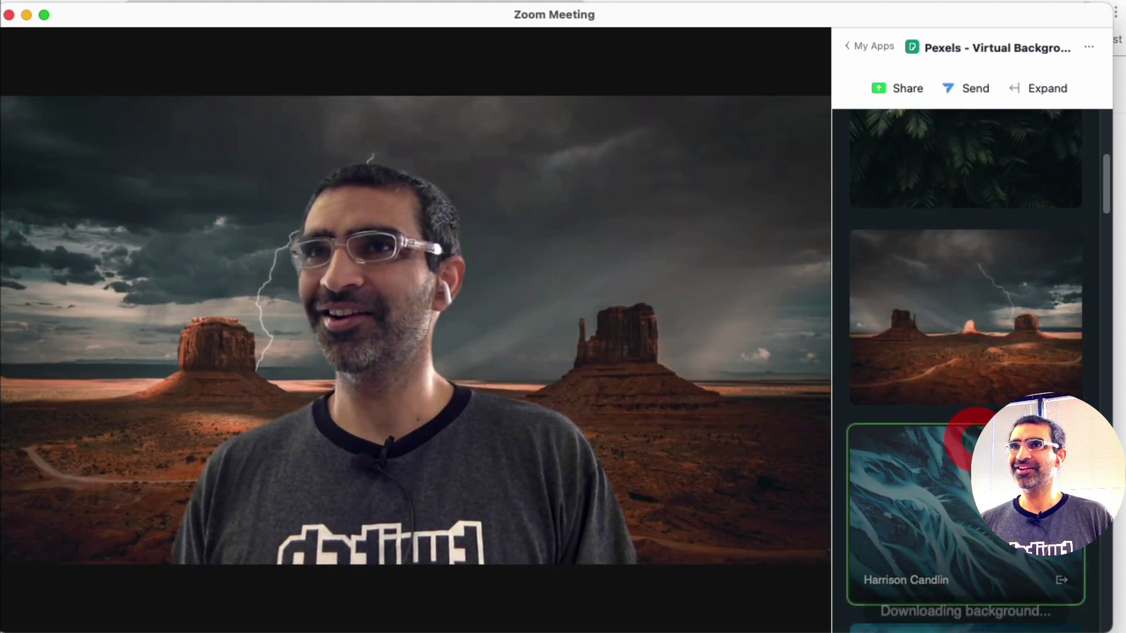
scroll(968, 434, up, 7)
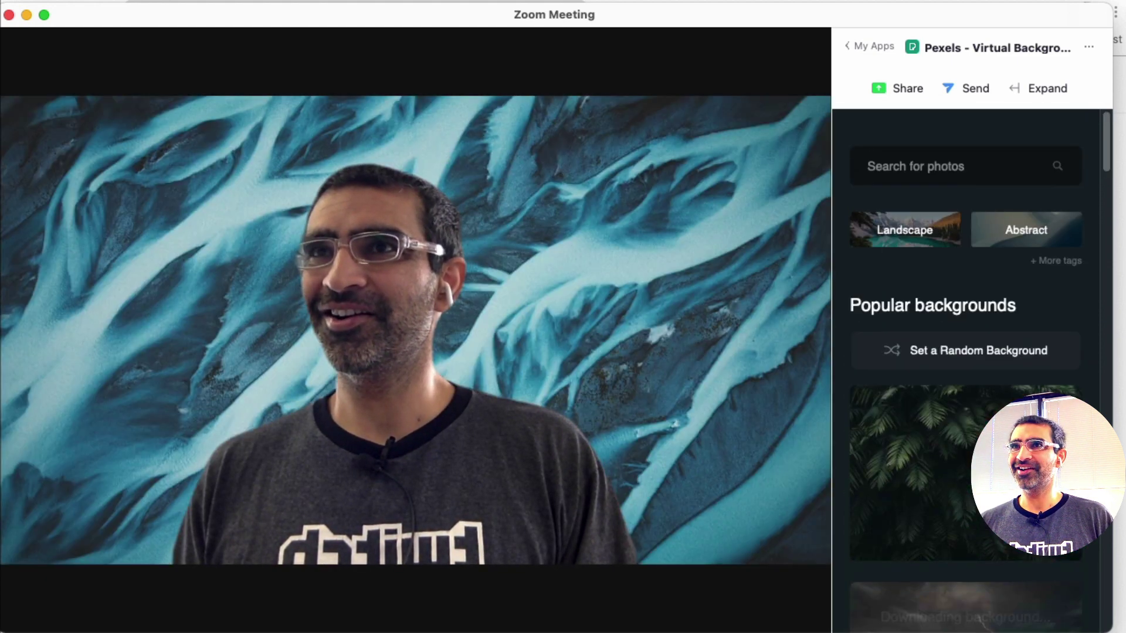
- Check the Pexels app's Send and Share options, and show the meeting's Apps panel on My Apps again
click(961, 88)
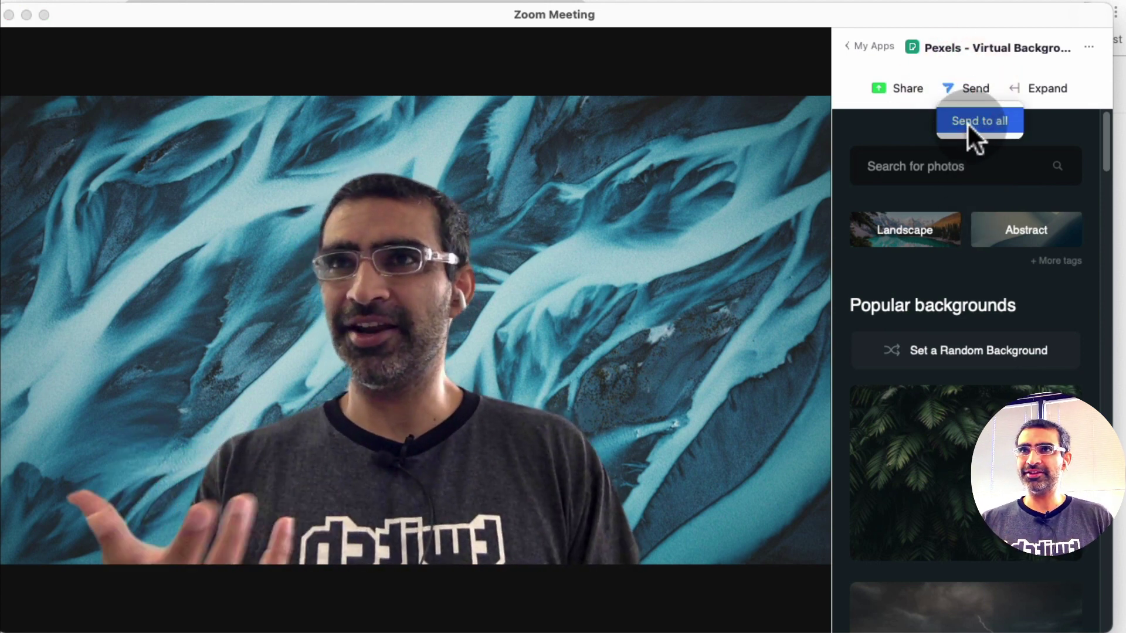
click(891, 88)
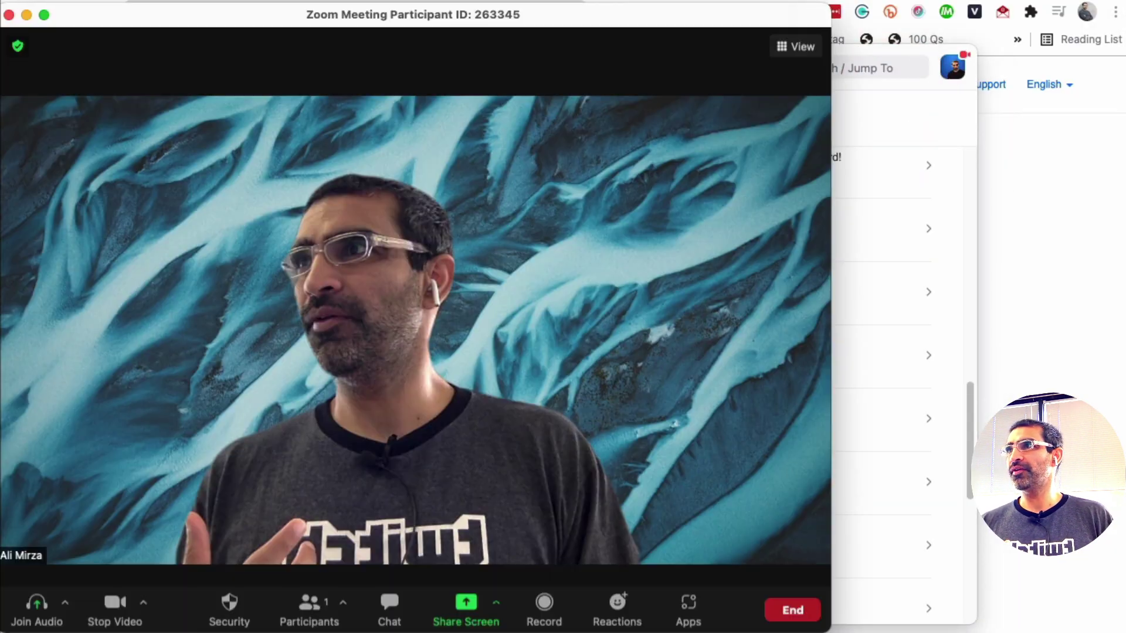
drag(680, 24, 796, 16)
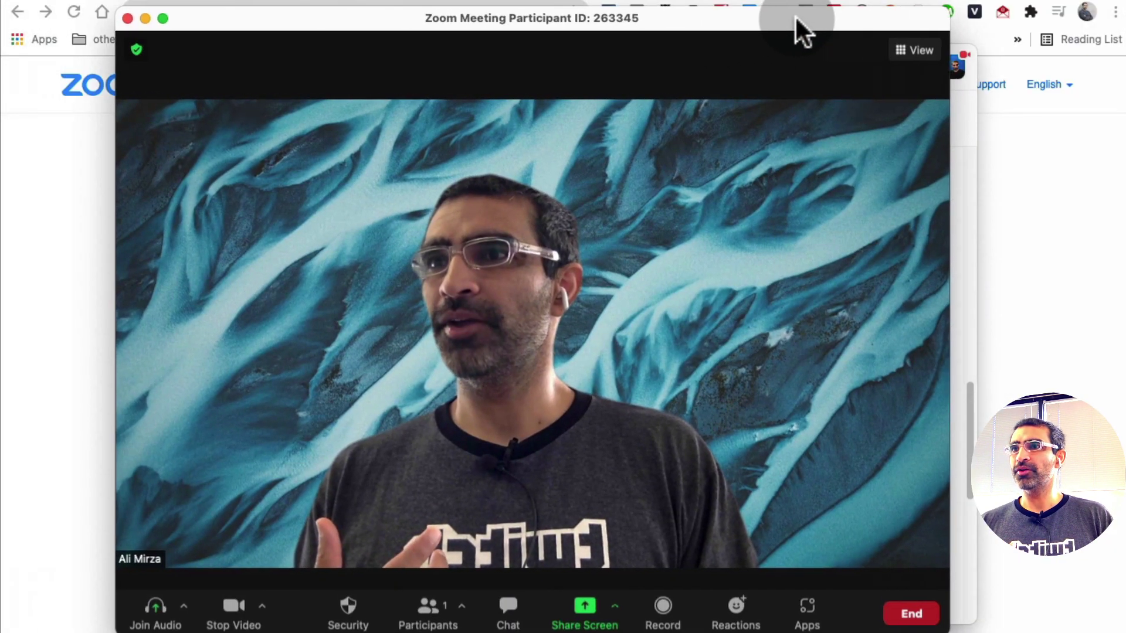
click(810, 601)
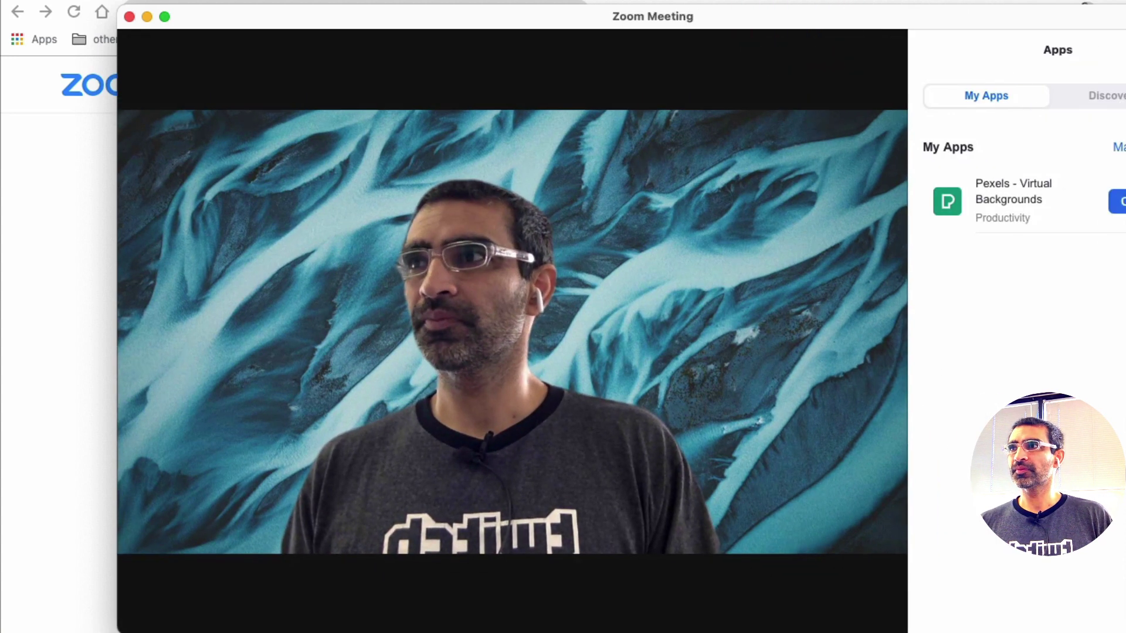
- Show the Discover list in the meeting's Apps panel and expand it to all available apps
drag(740, 14, 640, 10)
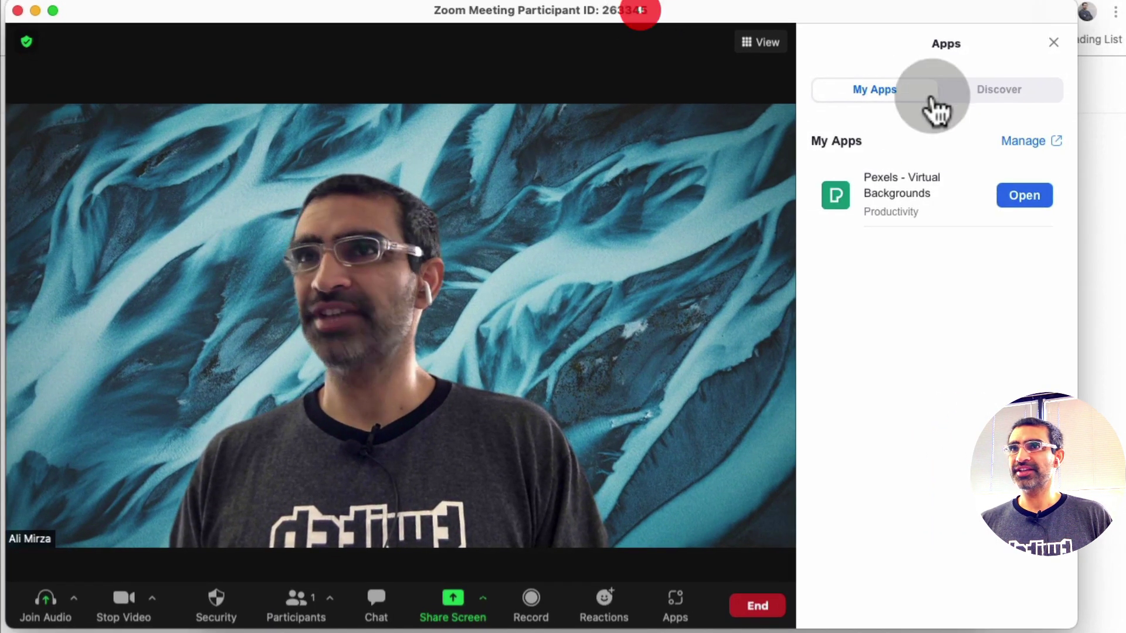
click(997, 93)
scroll(989, 282, down, 5)
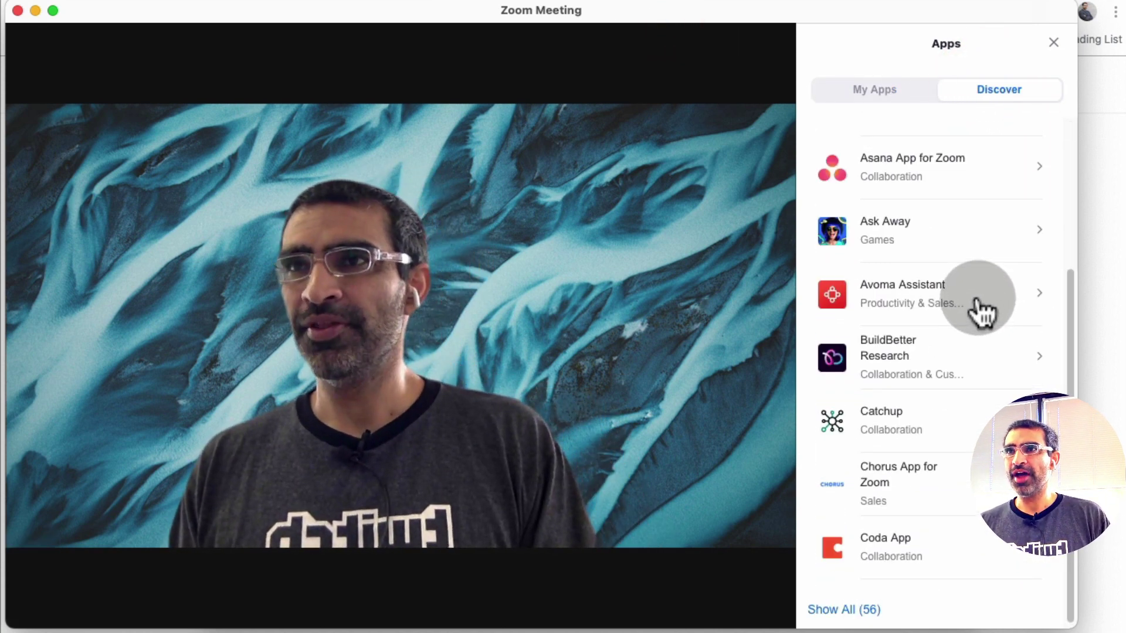
scroll(975, 308, up, 3)
scroll(975, 309, down, 3)
click(869, 606)
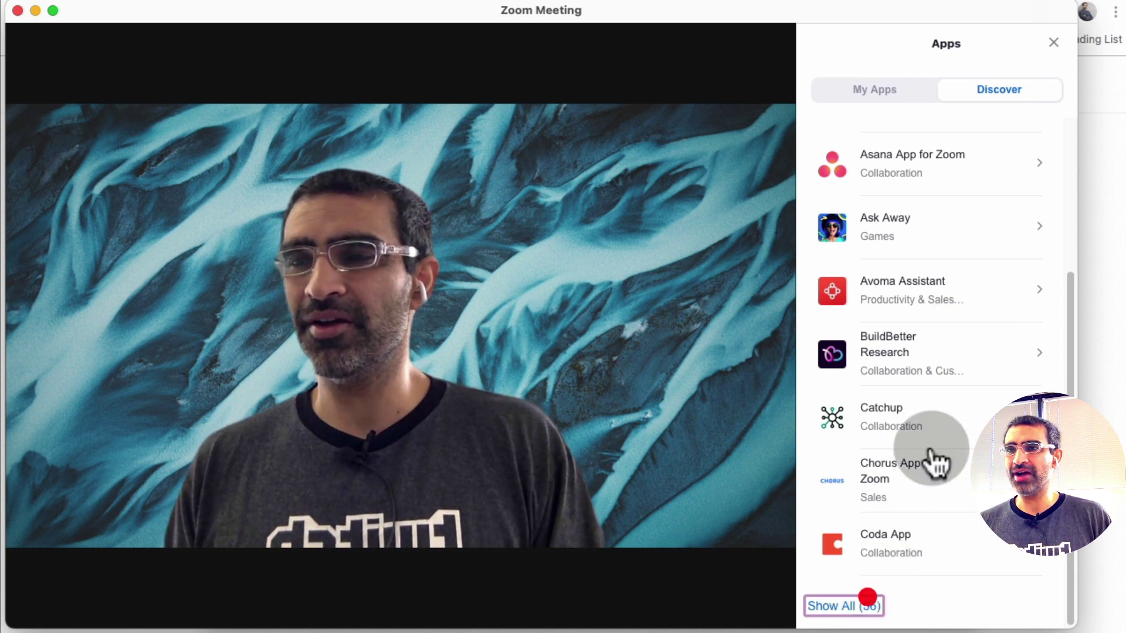
- Look through the full Discover list for Kahoot!, open its details and review the description and related apps
scroll(990, 279, down, 8)
scroll(1002, 284, down, 3)
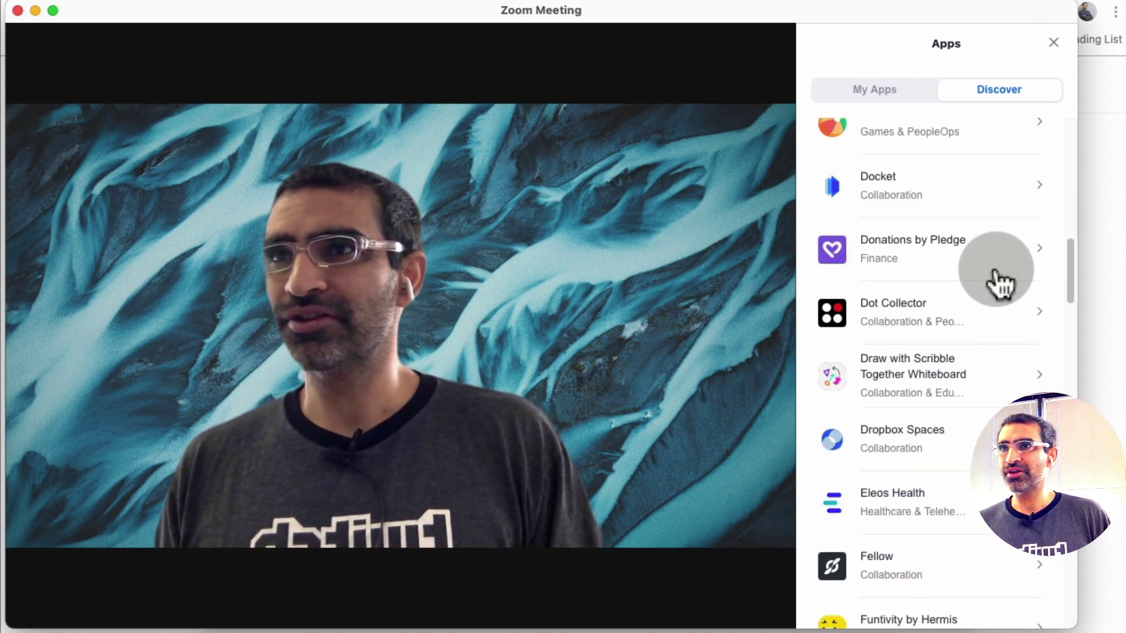
scroll(1001, 283, down, 4)
scroll(998, 291, down, 1)
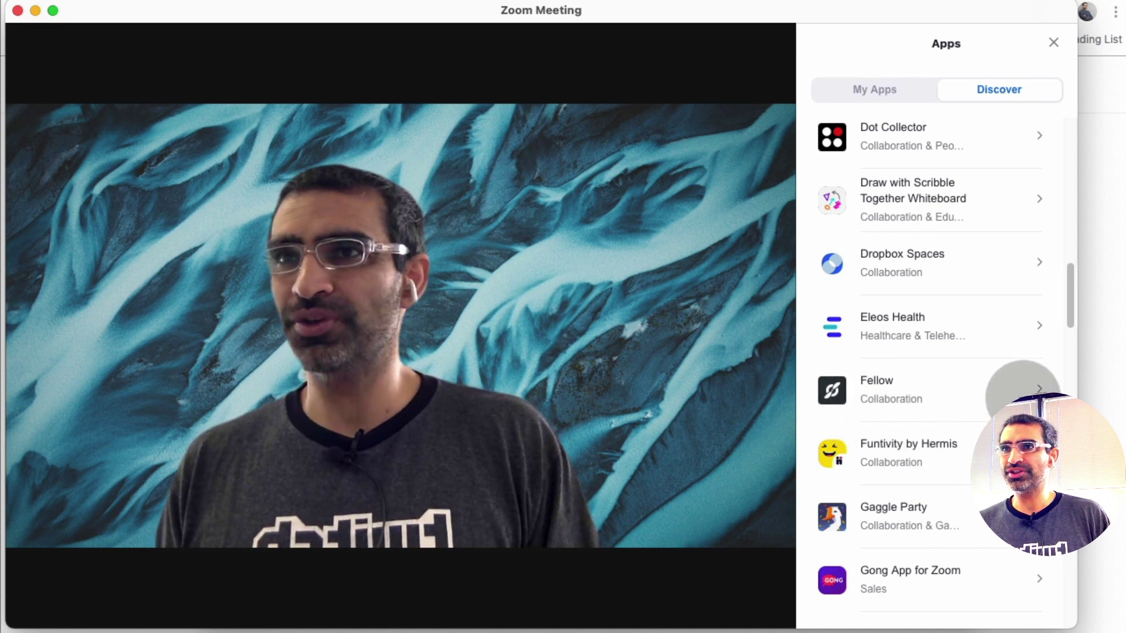
scroll(1020, 394, down, 7)
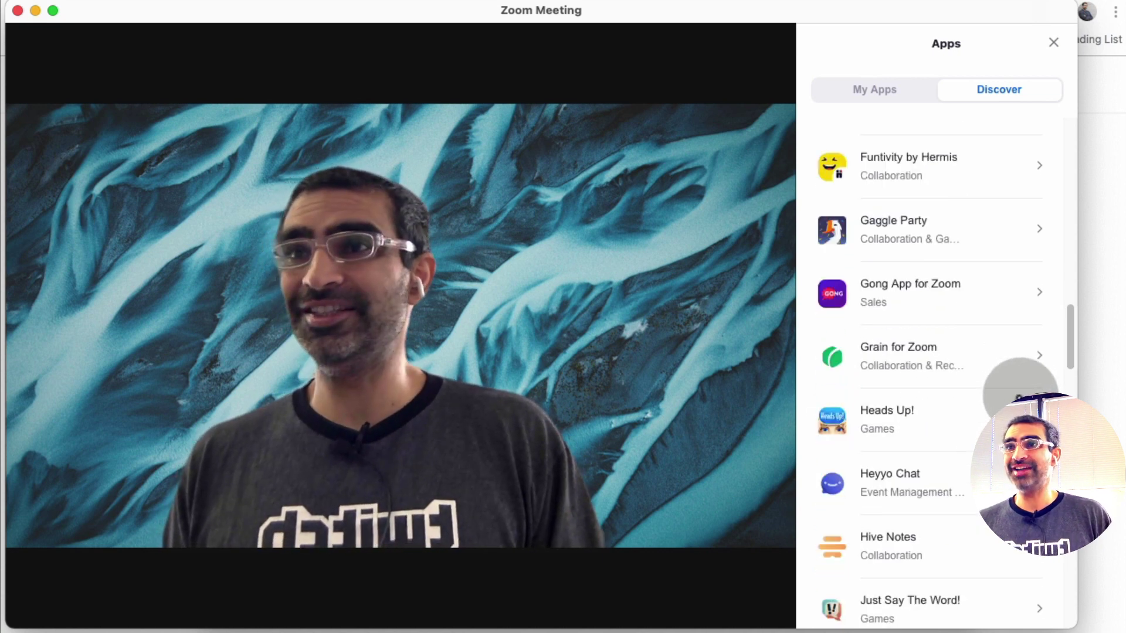
scroll(1020, 394, down, 5)
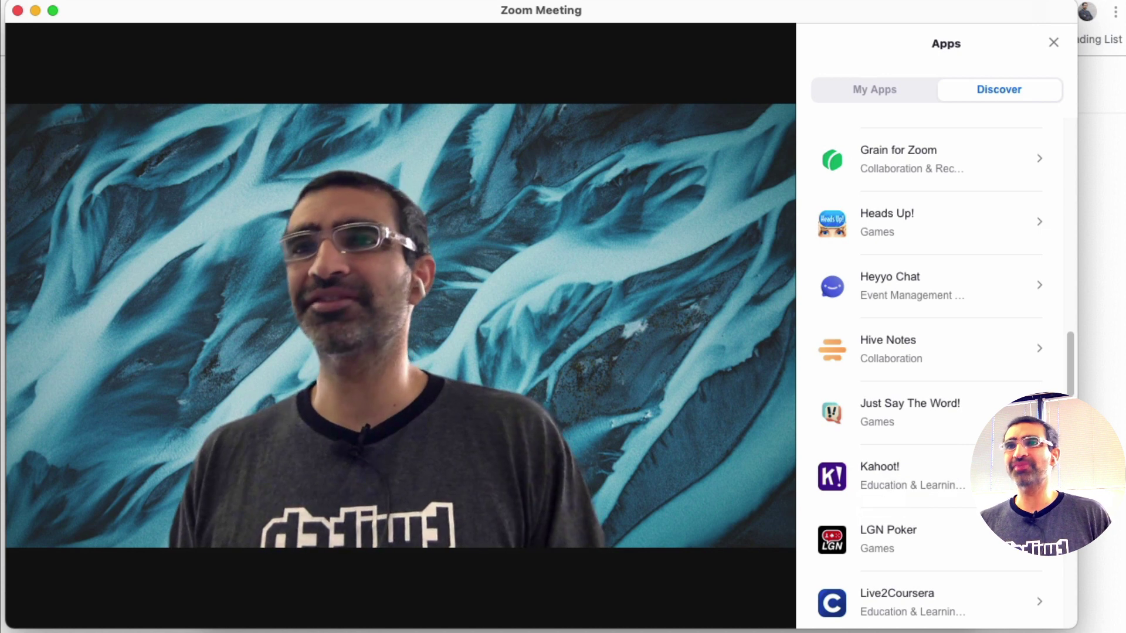
click(934, 433)
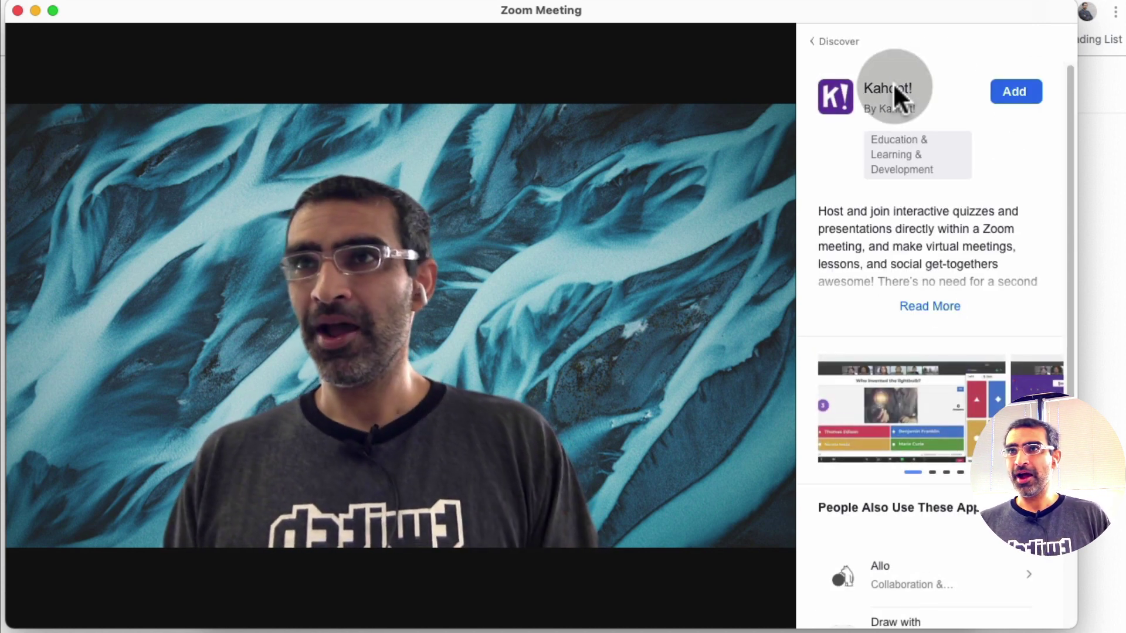
scroll(970, 352, down, 5)
scroll(970, 375, down, 3)
scroll(978, 398, up, 7)
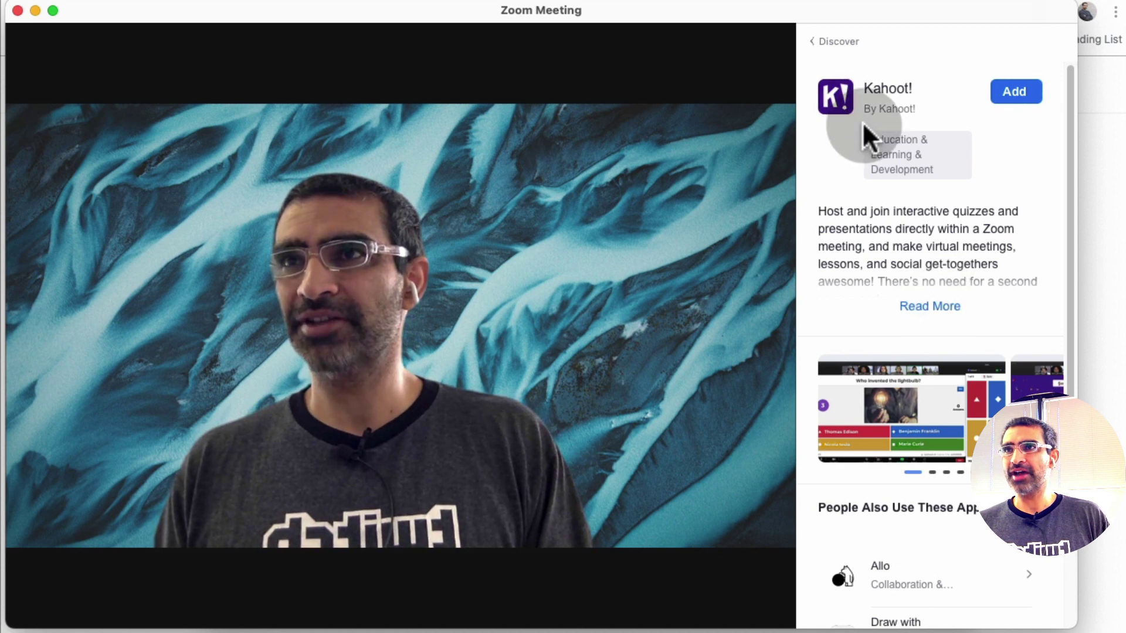
- Start adding Kahoot!, review the permissions on its authorization page, and return to the meeting's Discover list without authorizing
click(1020, 95)
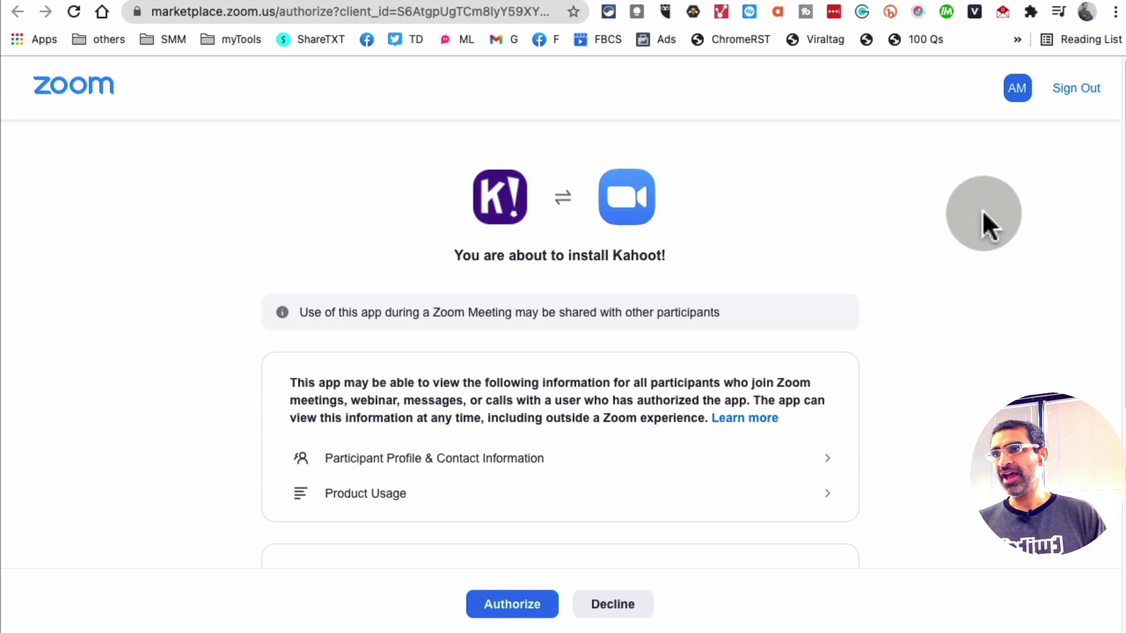
scroll(493, 483, down, 5)
scroll(607, 478, down, 2)
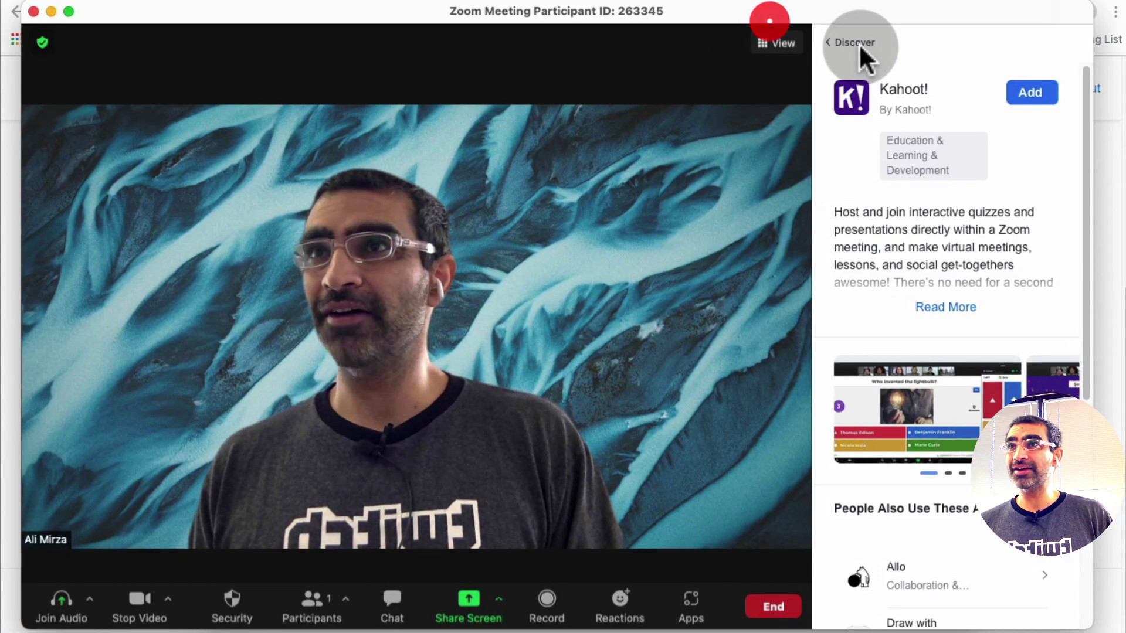
click(839, 43)
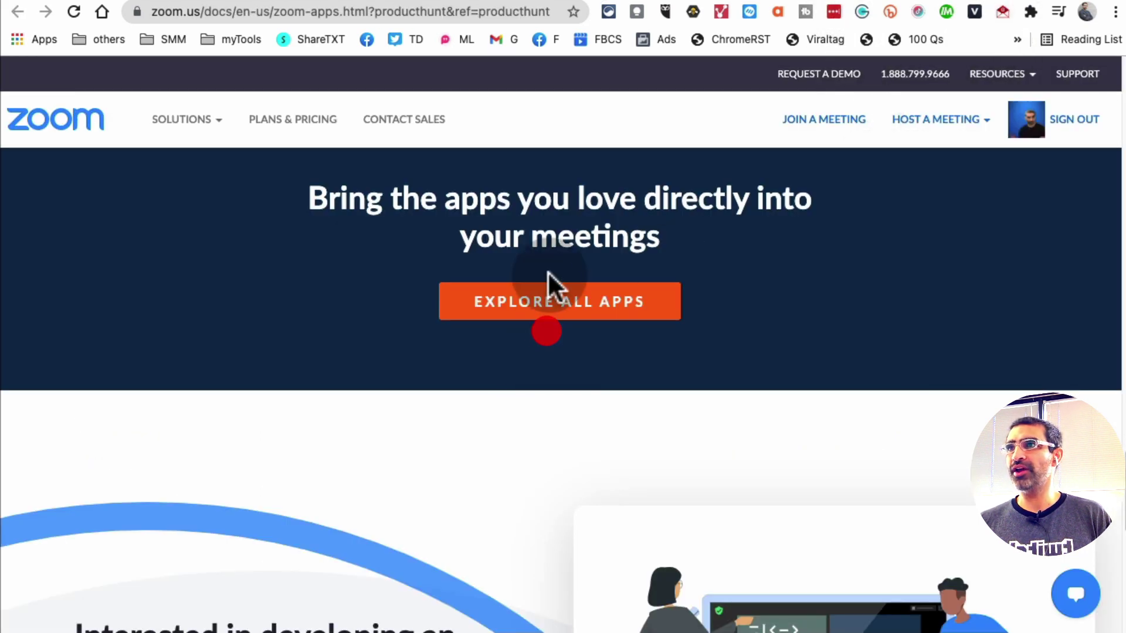
- Open the App Marketplace through Explore All Apps on the Zoom Apps page, and load its home page at marketplace.zoom.us
click(548, 302)
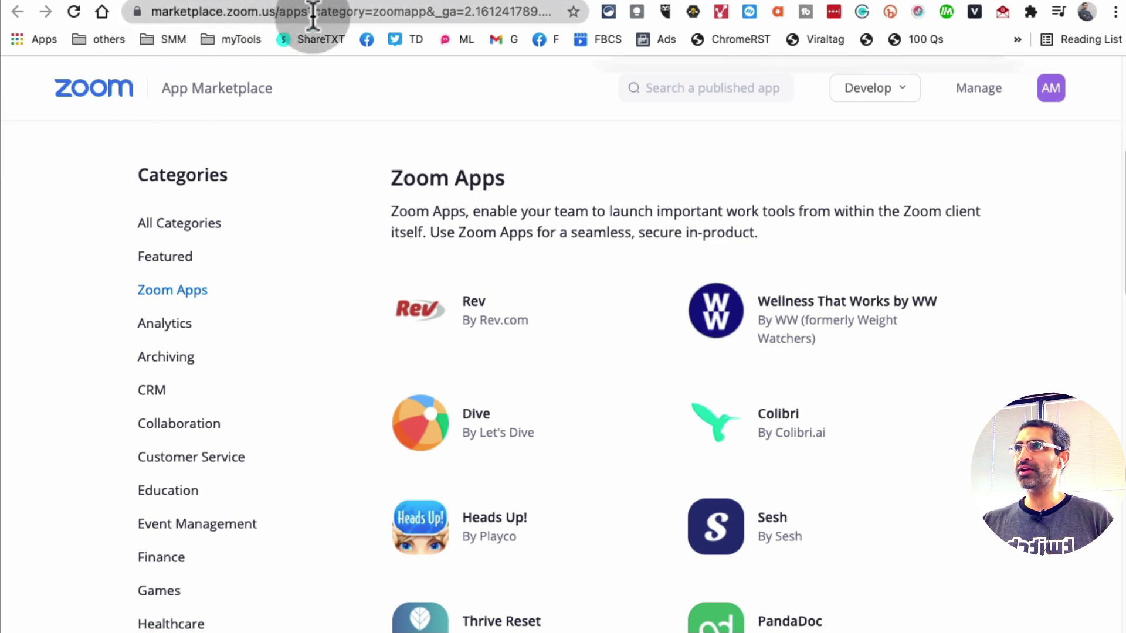
drag(278, 13, 544, 23)
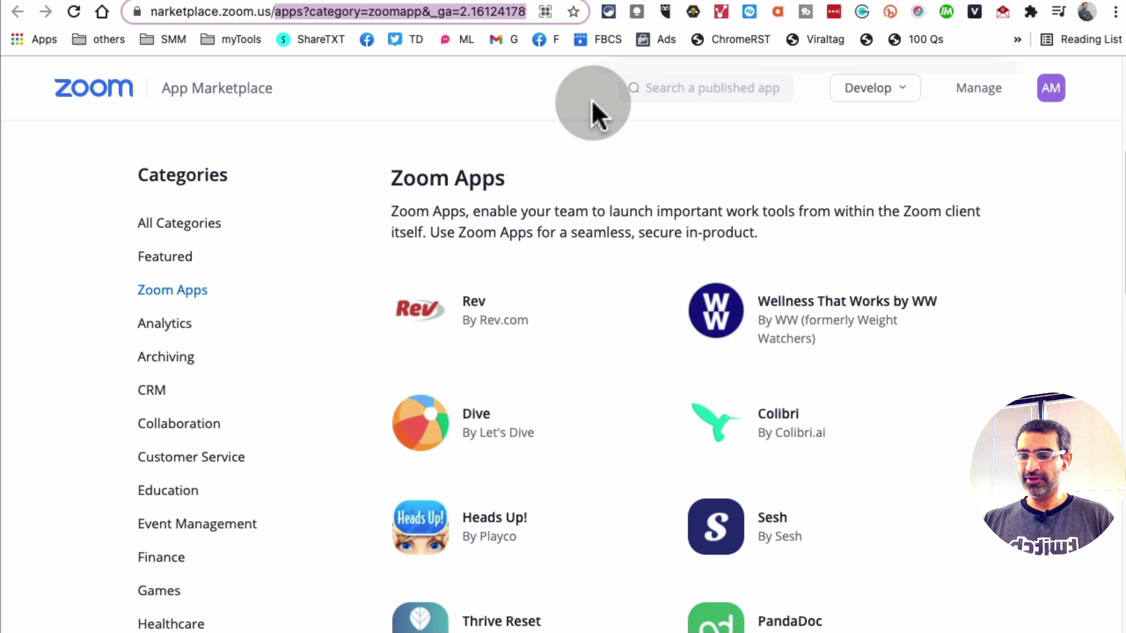
key(super+v)
key(Return)
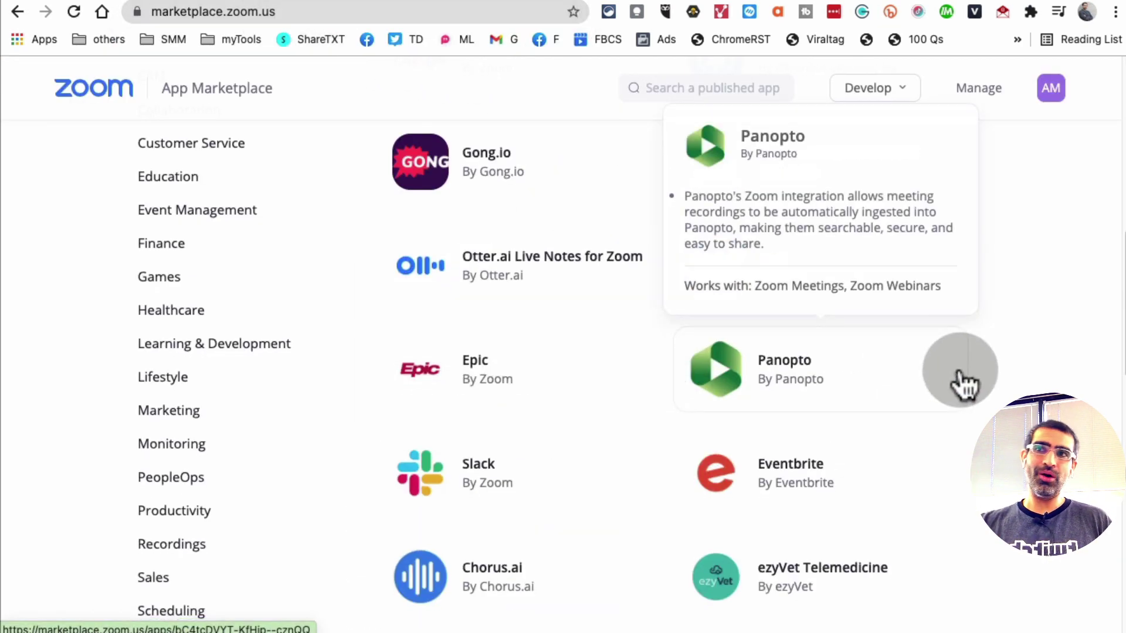
- Look over the marketplace's All Categories listing, including the category names and the app summaries for Slack and ezyVet Telemedicine
scroll(961, 378, down, 5)
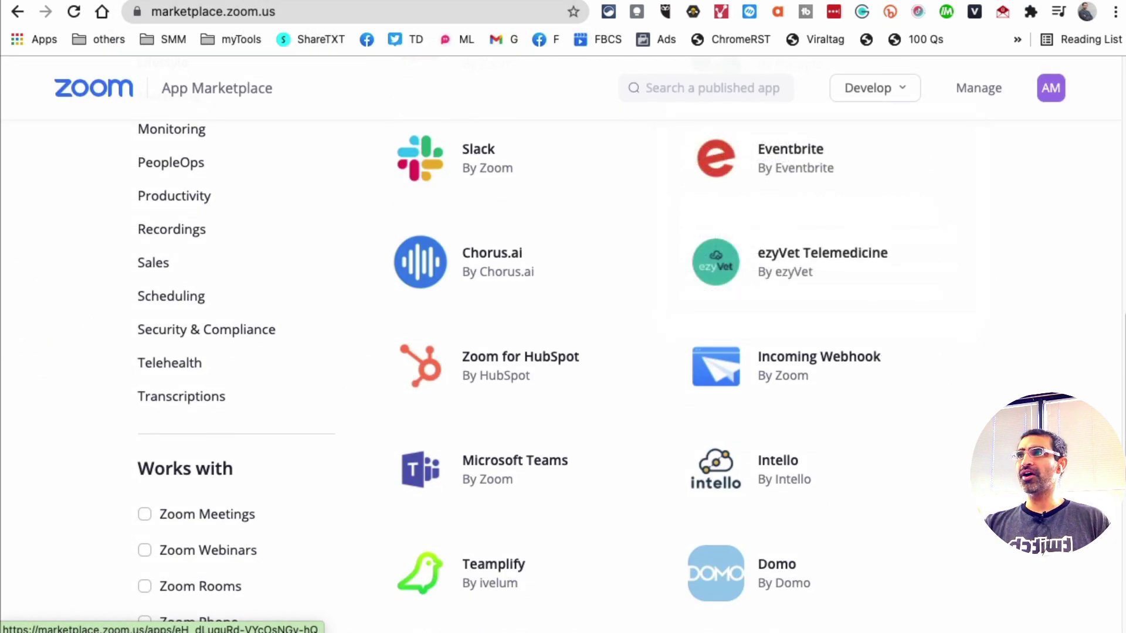
scroll(188, 217, up, 5)
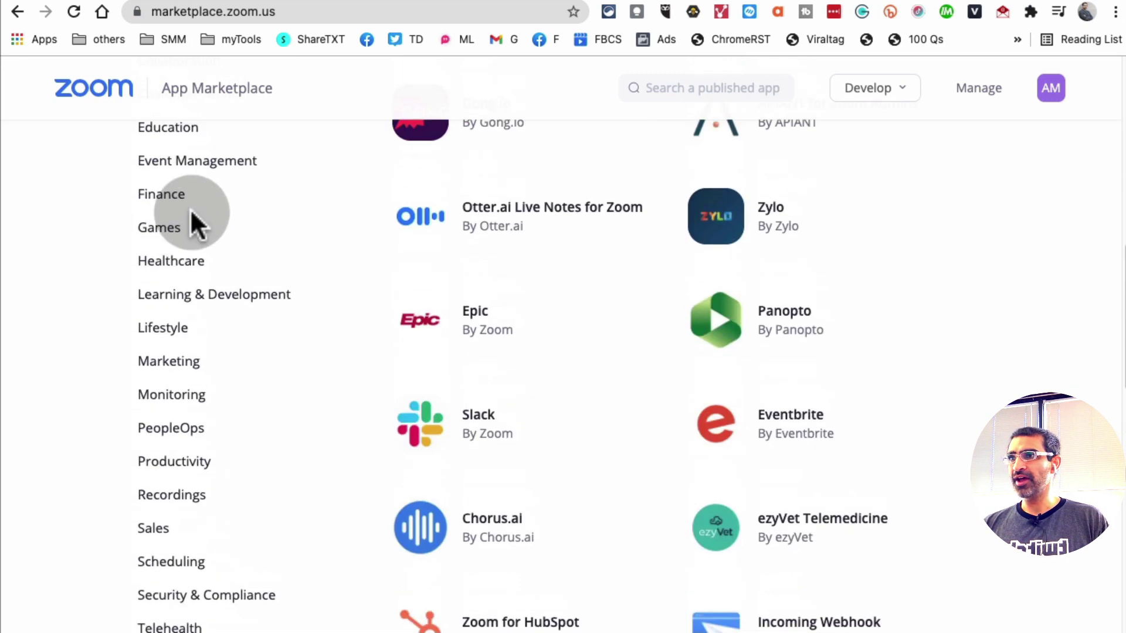
scroll(516, 319, down, 1)
mouse_move(522, 311)
scroll(522, 311, down, 2)
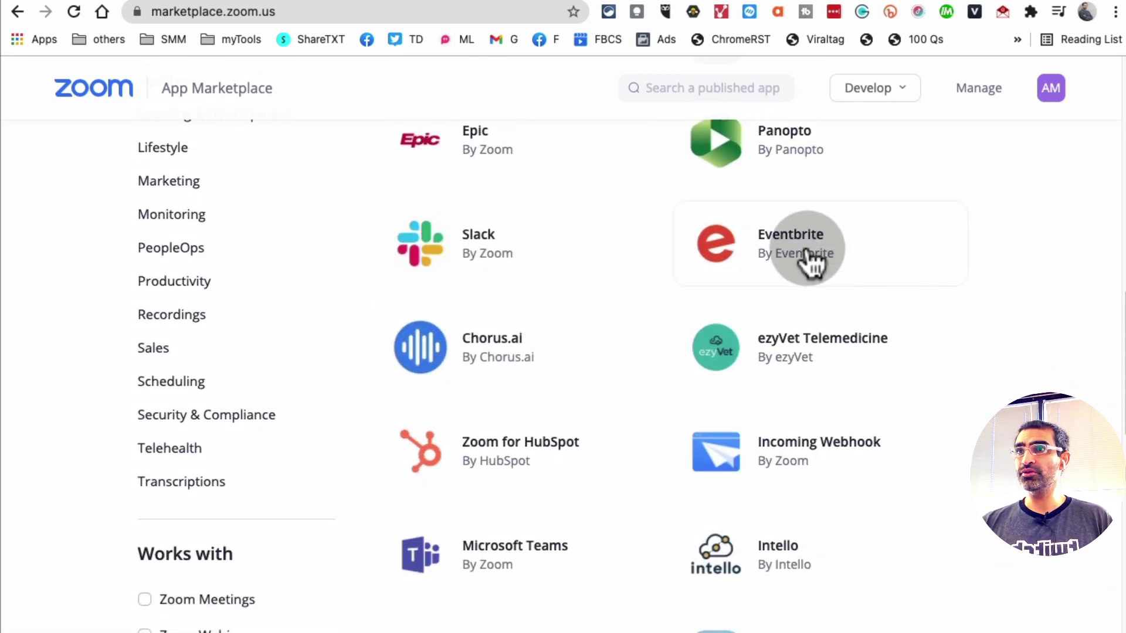
mouse_move(723, 356)
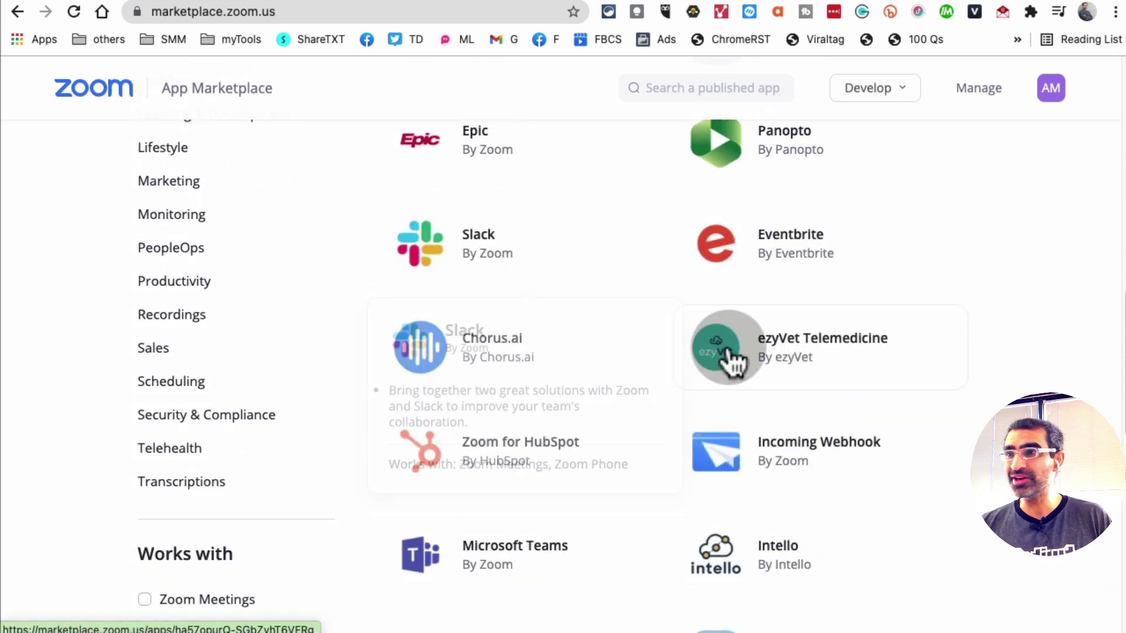
scroll(726, 346, up, 4)
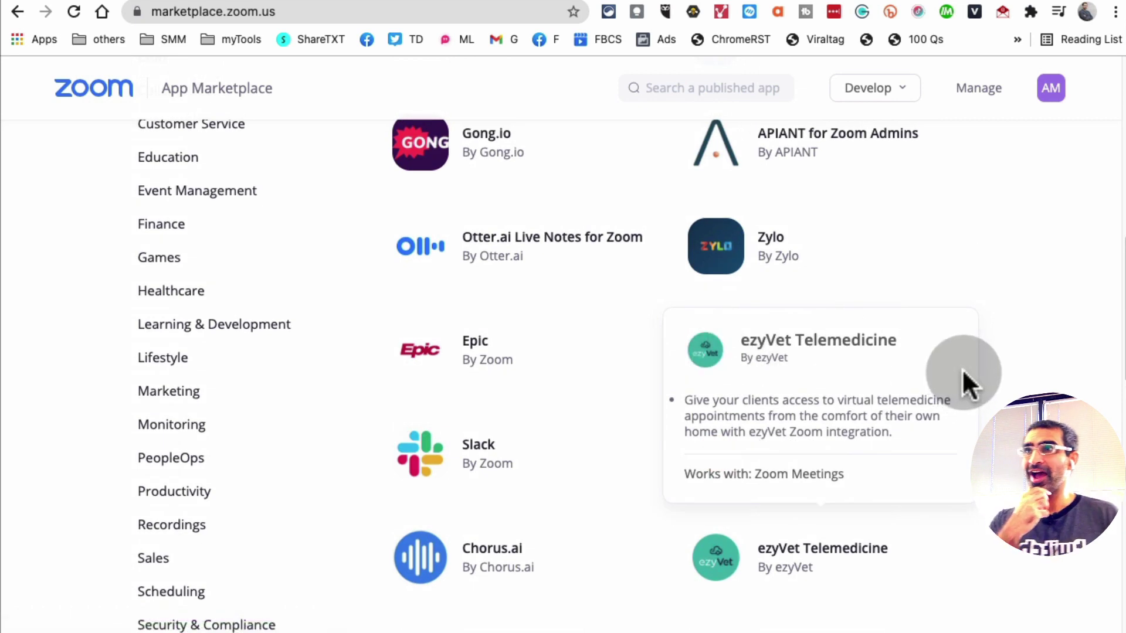
scroll(968, 366, up, 4)
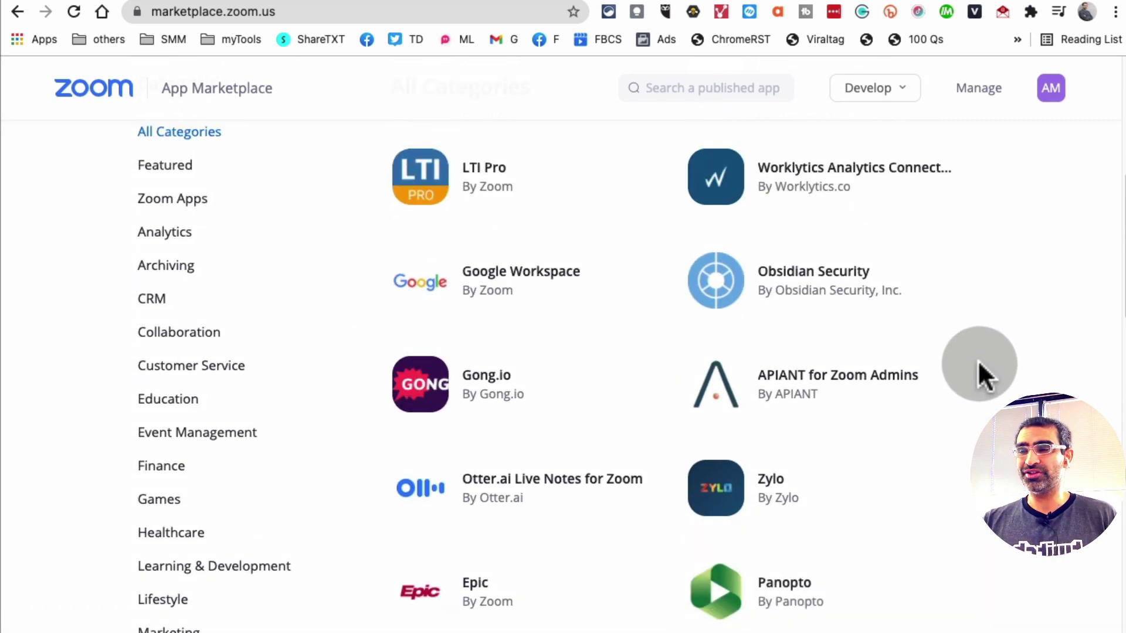
- Filter the marketplace to the Customer Service category and look through its apps
click(159, 367)
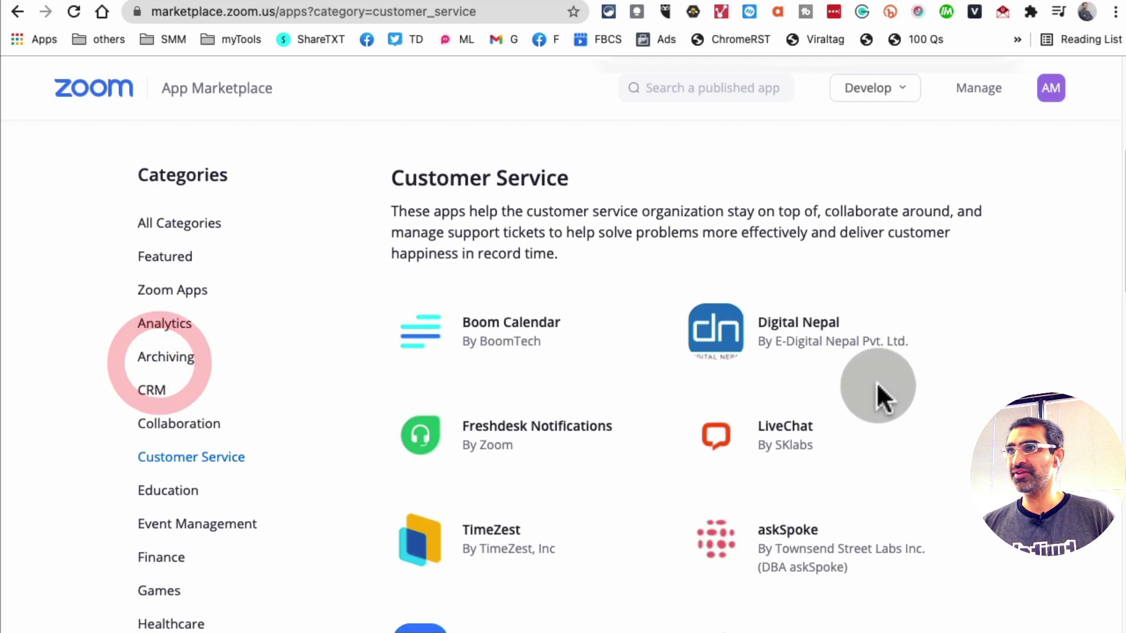
scroll(877, 394, down, 5)
mouse_move(877, 410)
scroll(876, 413, down, 4)
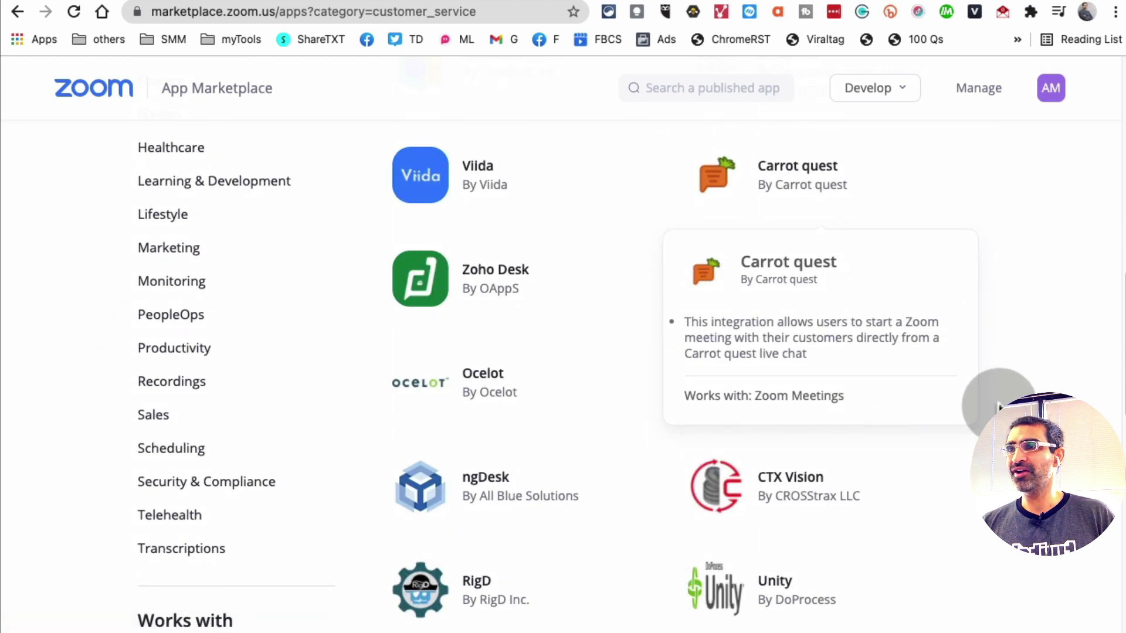
scroll(997, 402, down, 3)
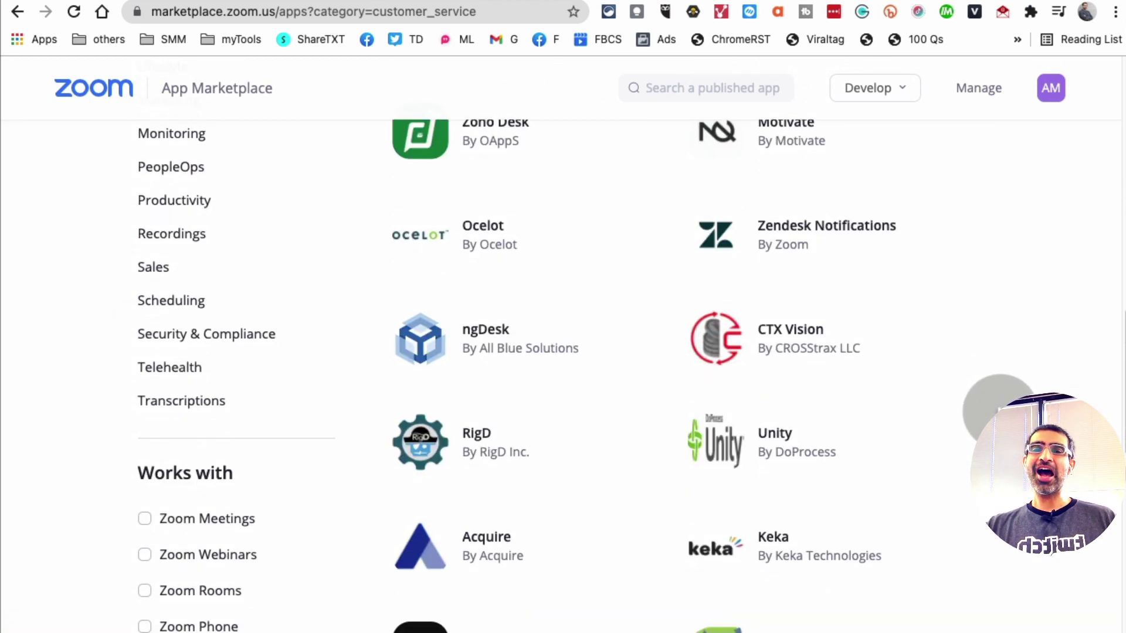